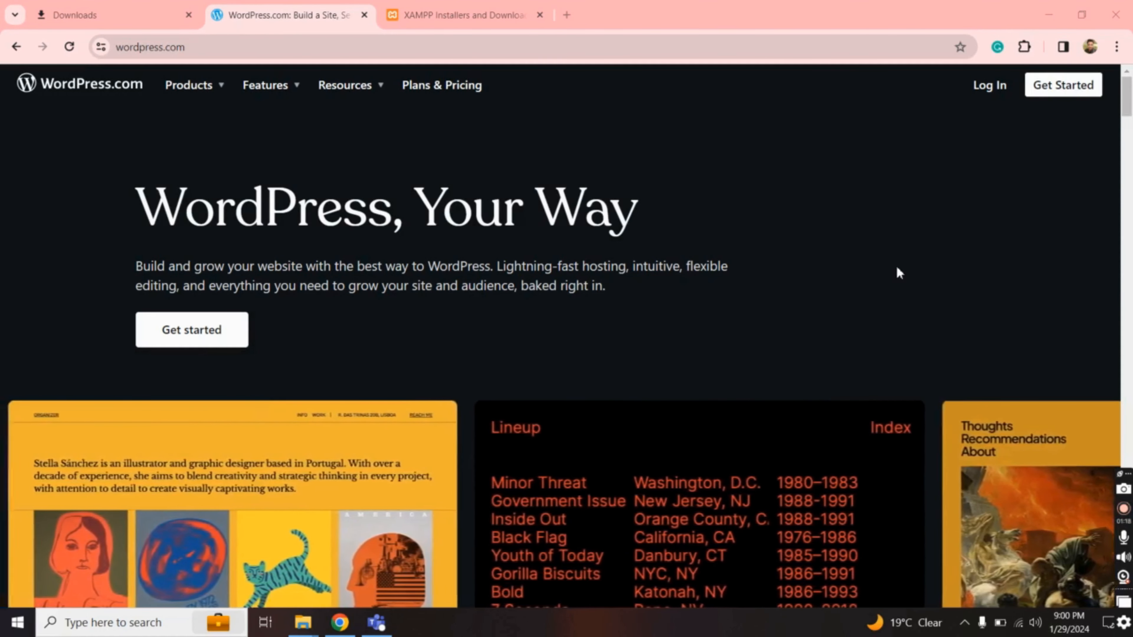
# Switch from the XAMPP installers tab back to the WordPress.com tab in Chrome
pyautogui.click(473, 12)
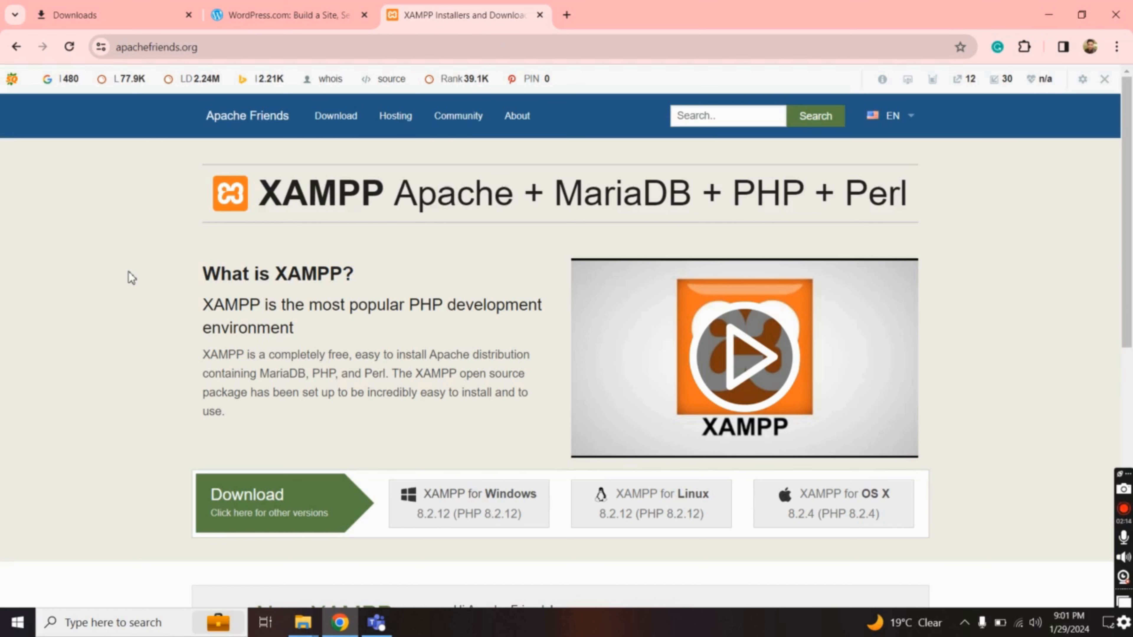
pyautogui.click(288, 21)
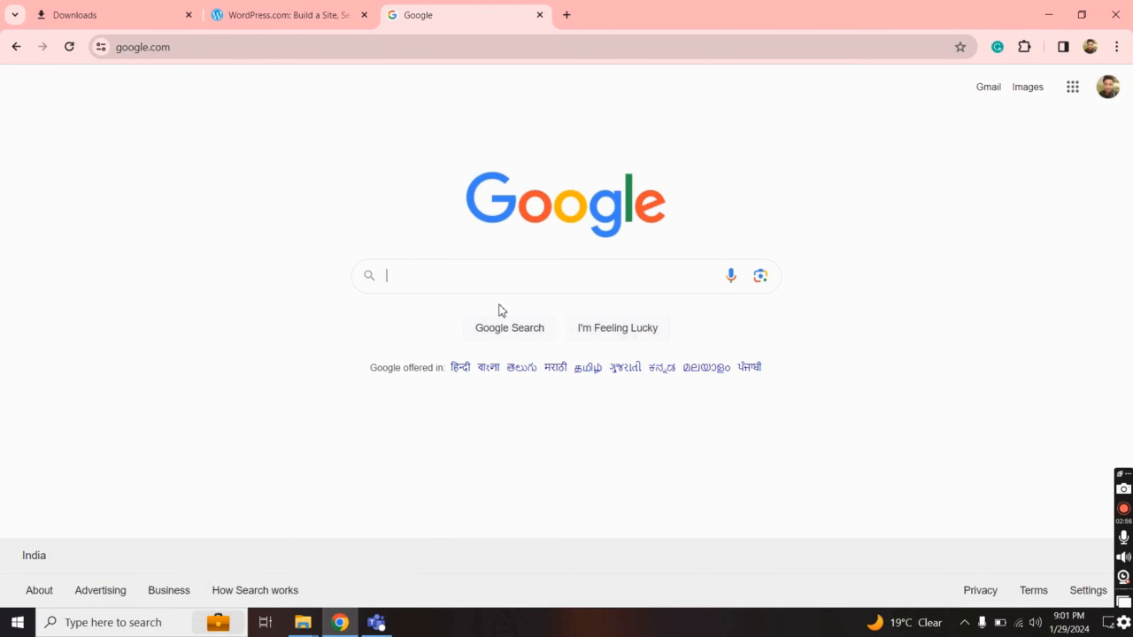
# Search Google for xampp and start downloading the XAMPP 8.2.12 Windows installer from apachefriends.org
pyautogui.write('xampp')
pyautogui.press('Return')
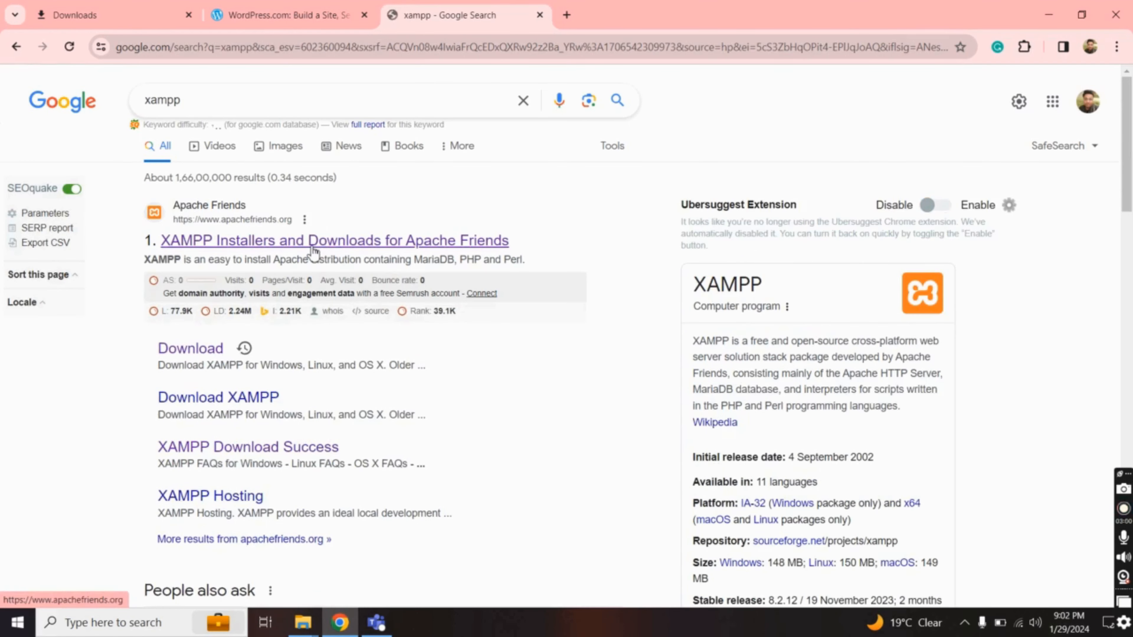
pyautogui.click(301, 251)
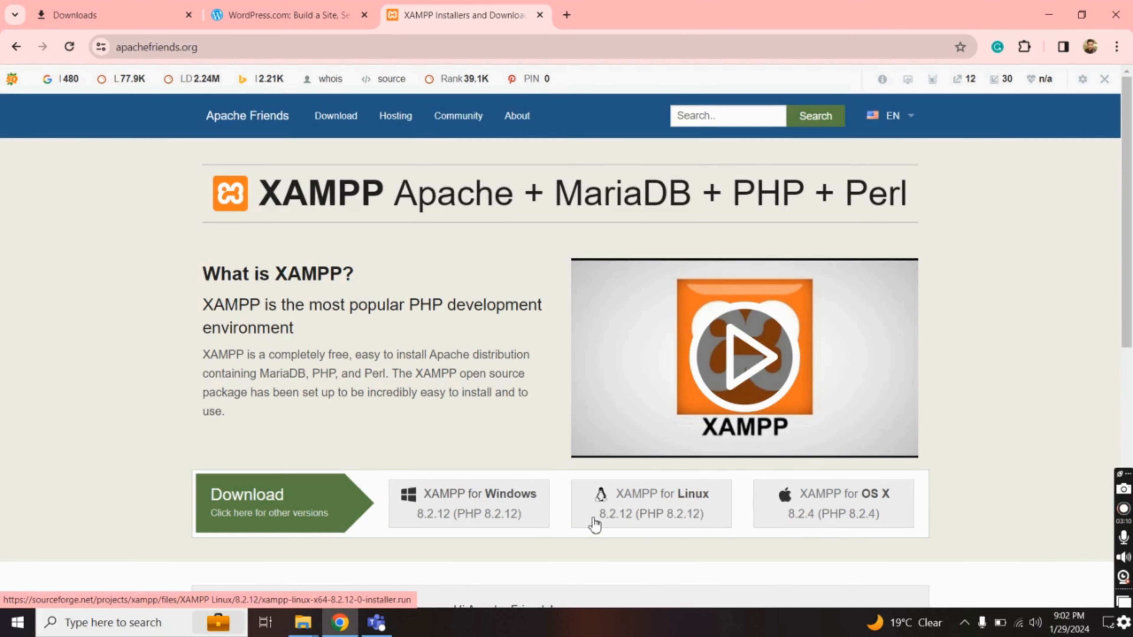
pyautogui.click(489, 508)
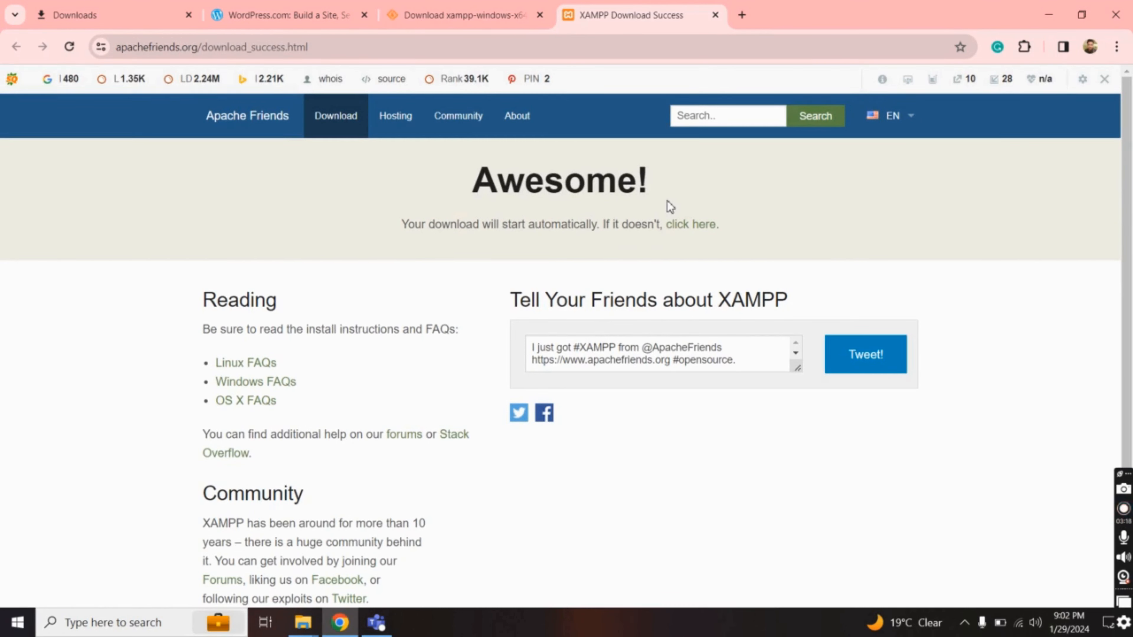
pyautogui.click(694, 229)
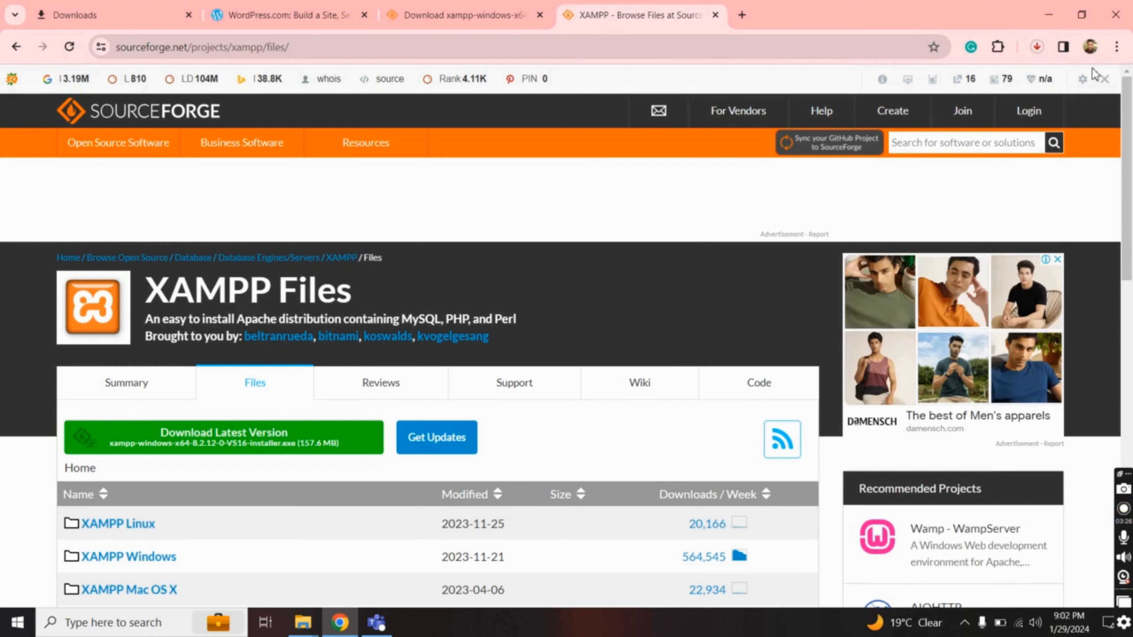
pyautogui.click(1036, 46)
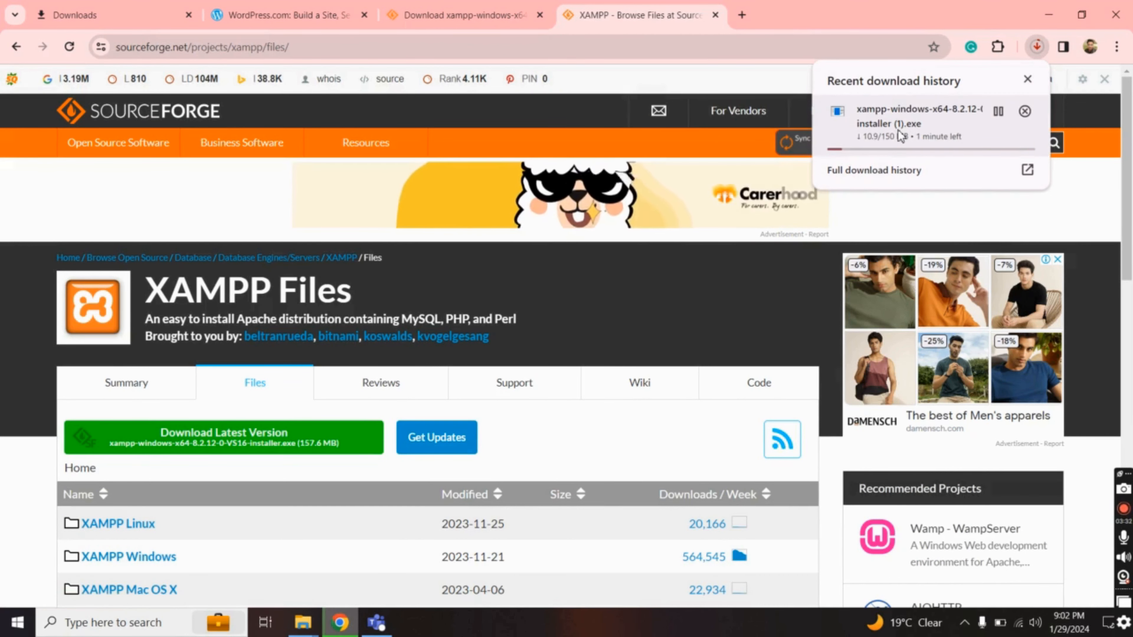
# Go to google.com and search for 'download wordpress'
pyautogui.click(671, 47)
pyautogui.write('goo')
pyautogui.press('Return')
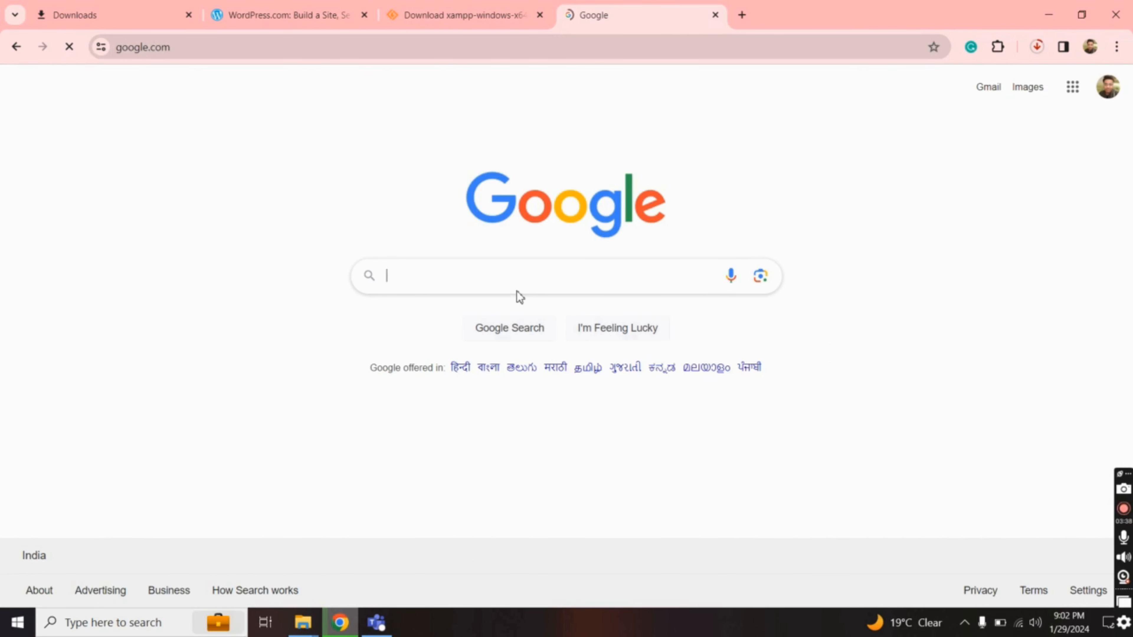
pyautogui.write('downl')
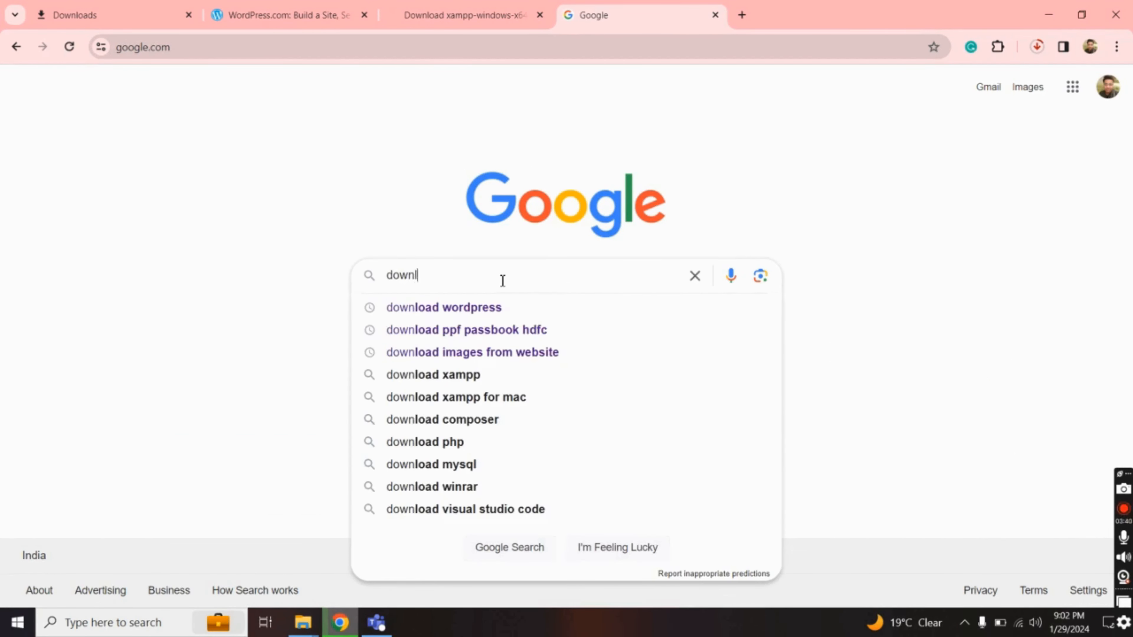
pyautogui.write('oad wordpress')
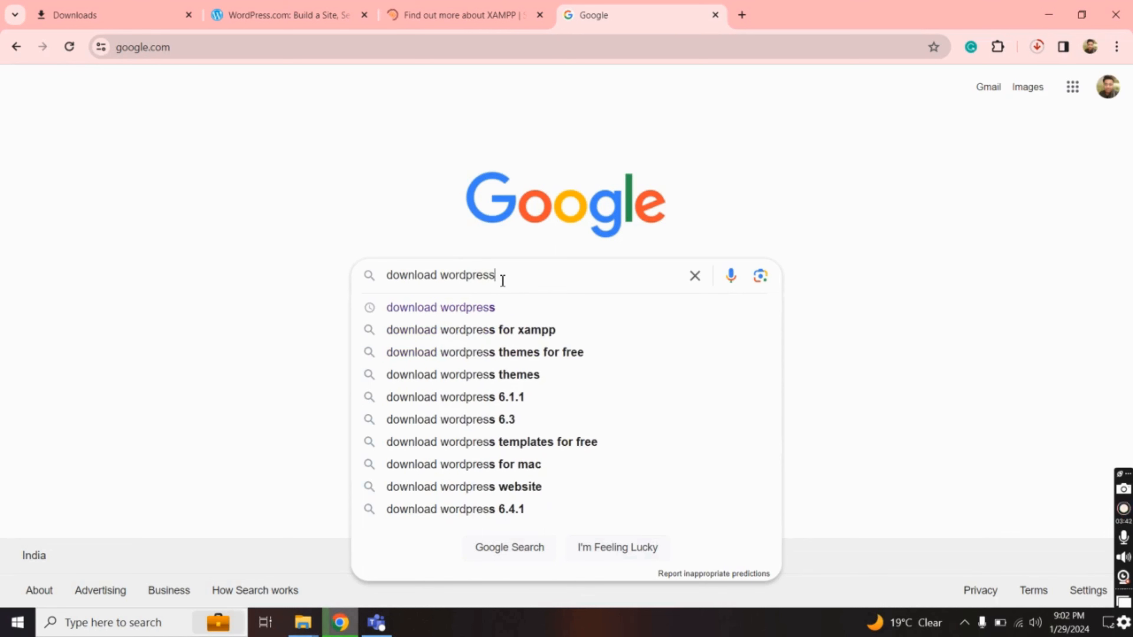
pyautogui.press('Return')
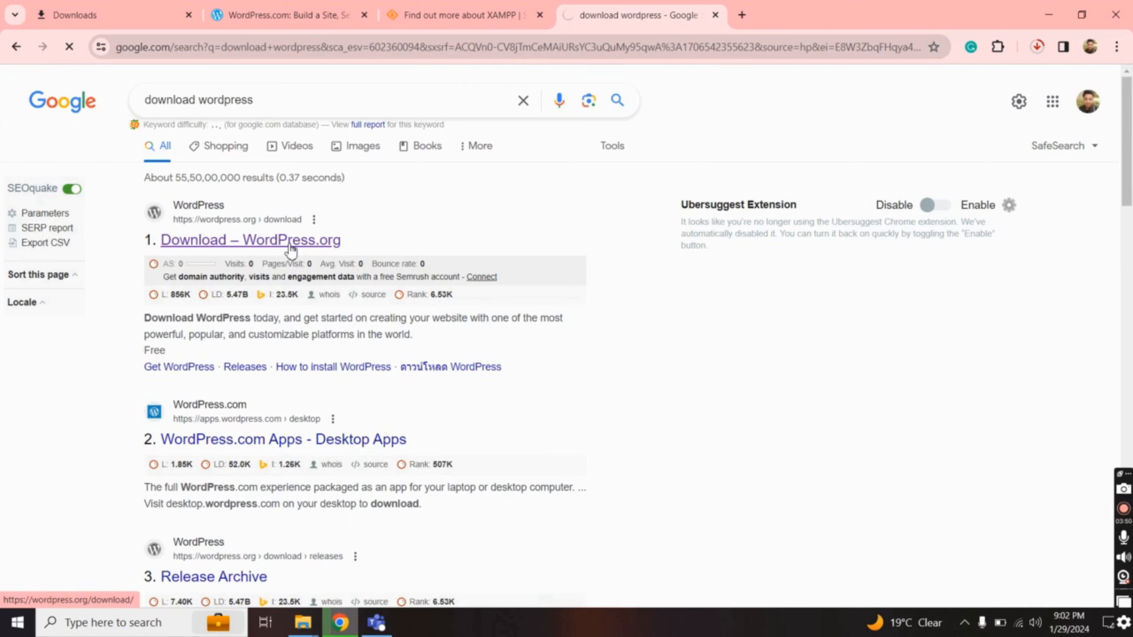
# Download the WordPress 6.4.2 zip from wordpress.org and check its progress
pyautogui.click(288, 243)
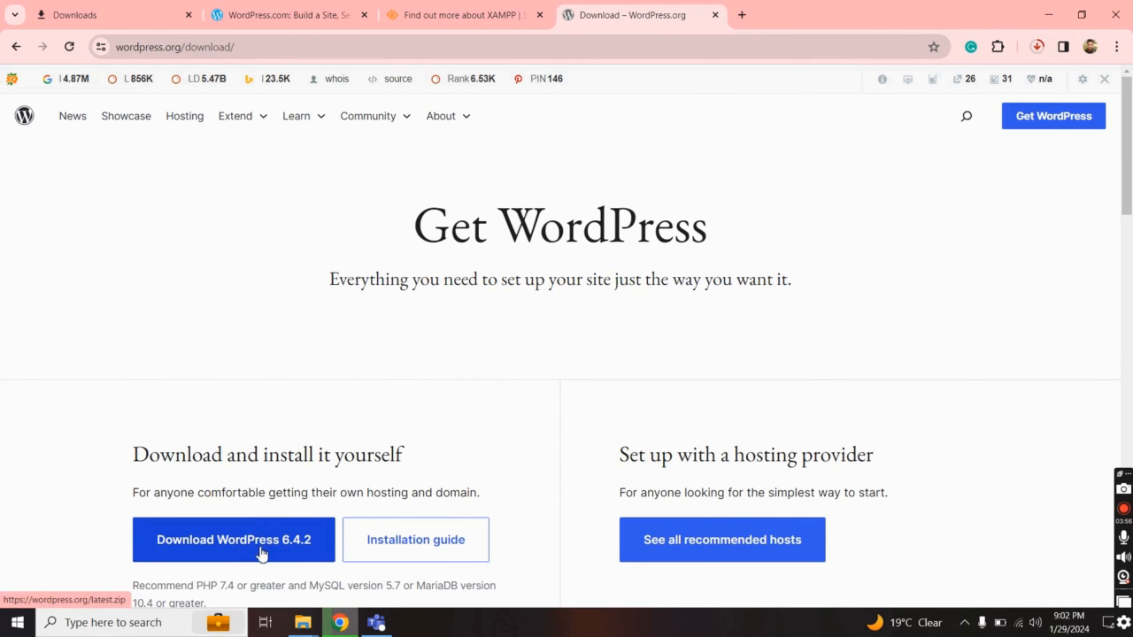
pyautogui.click(263, 553)
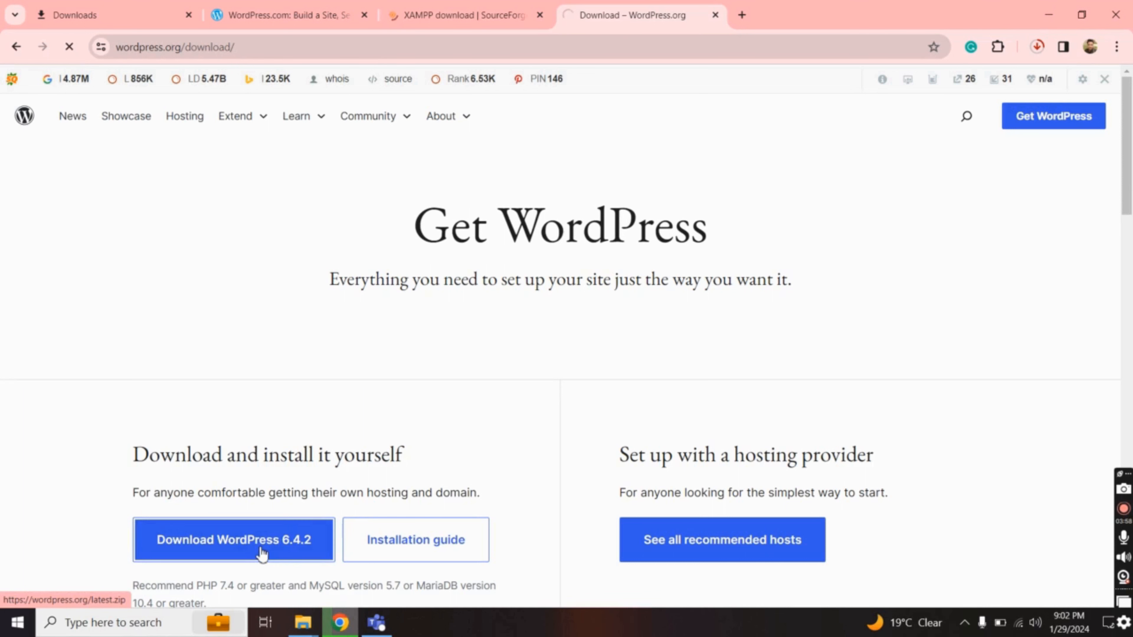
pyautogui.click(1043, 50)
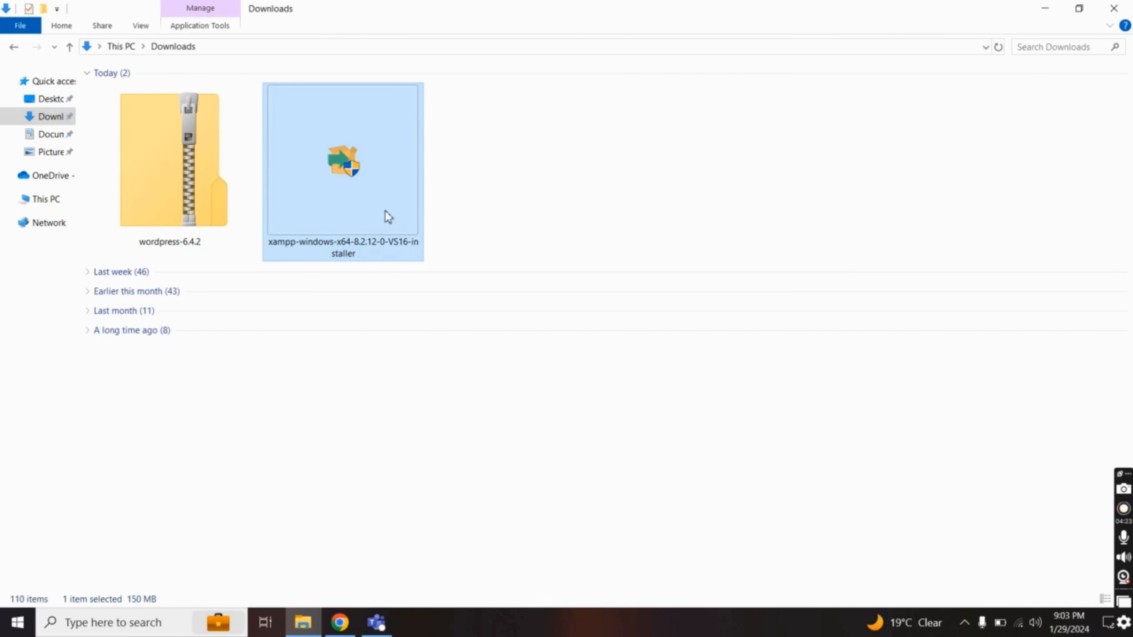
# Launch the XAMPP installer from Downloads, accepting the antivirus and UAC warnings
pyautogui.click(184, 209)
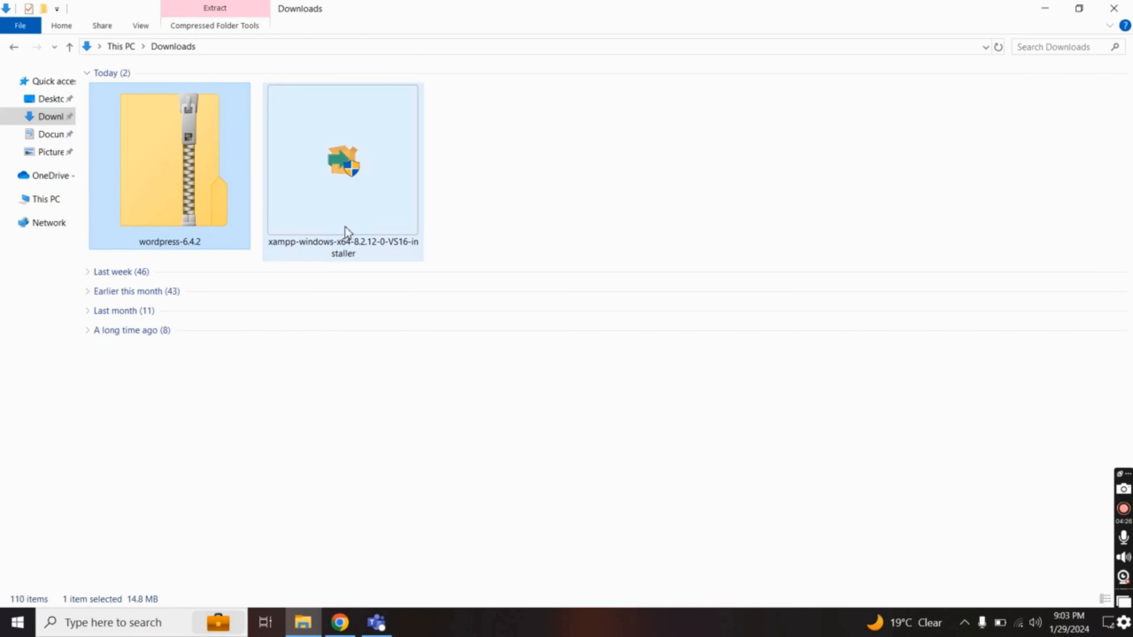
pyautogui.doubleClick(370, 211)
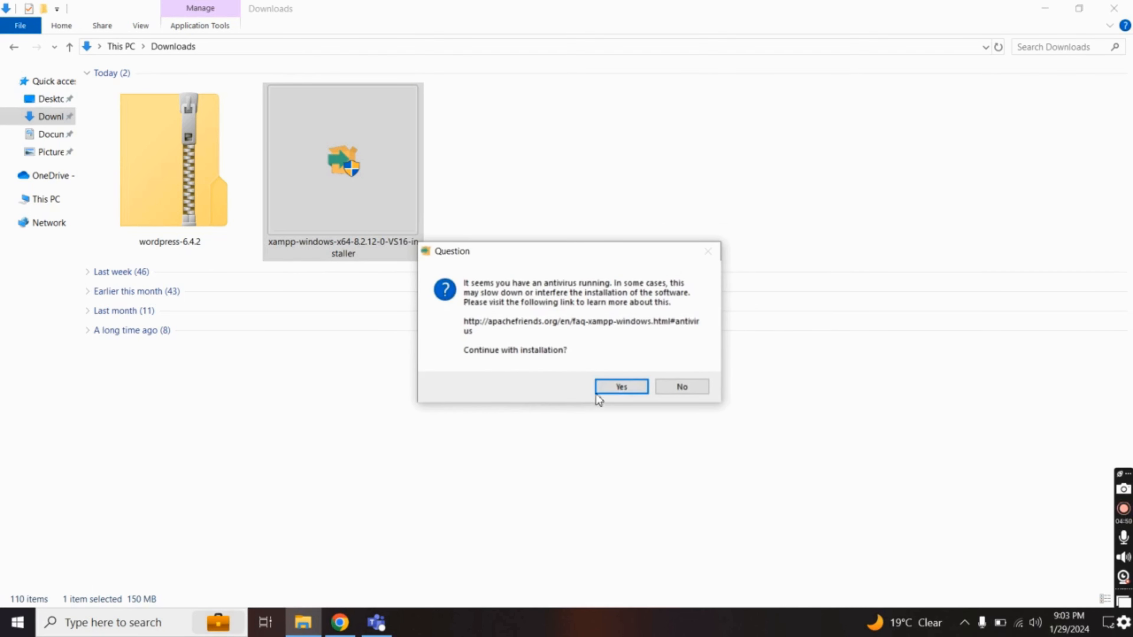
pyautogui.click(616, 391)
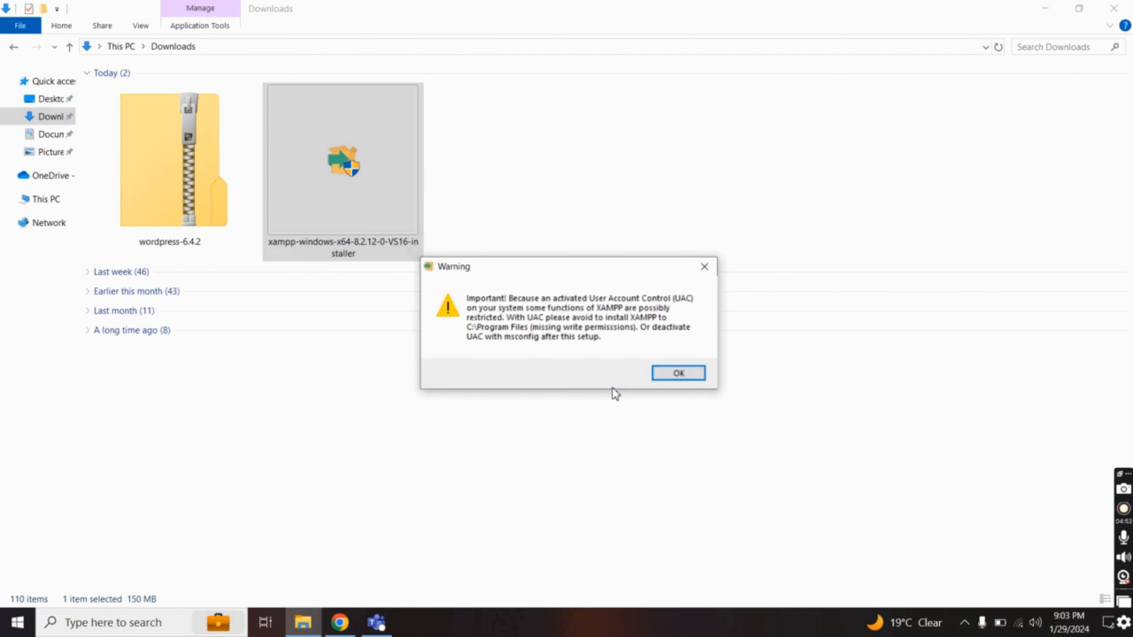
pyautogui.click(678, 374)
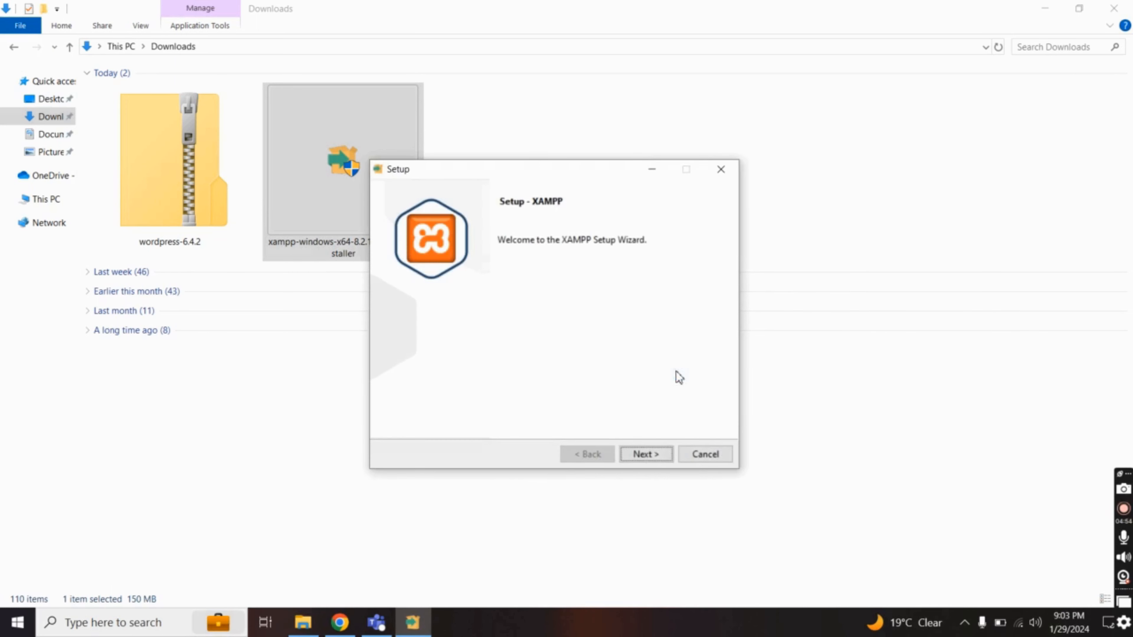
# Install XAMPP with default components into C:\xampp, keeping English as the language
pyautogui.click(647, 456)
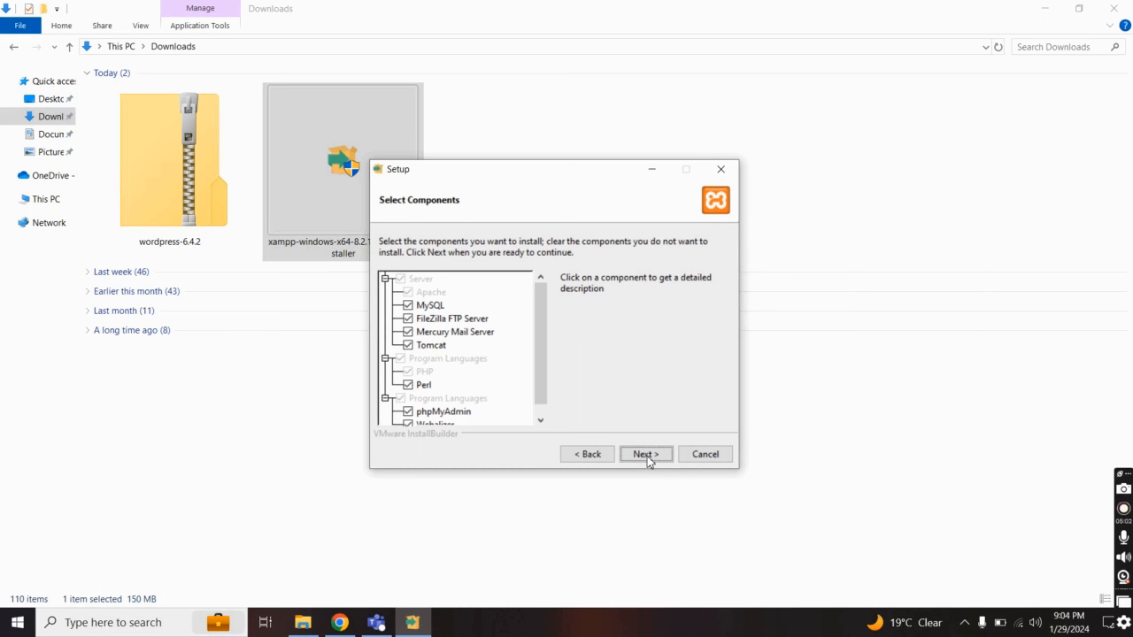
pyautogui.click(647, 456)
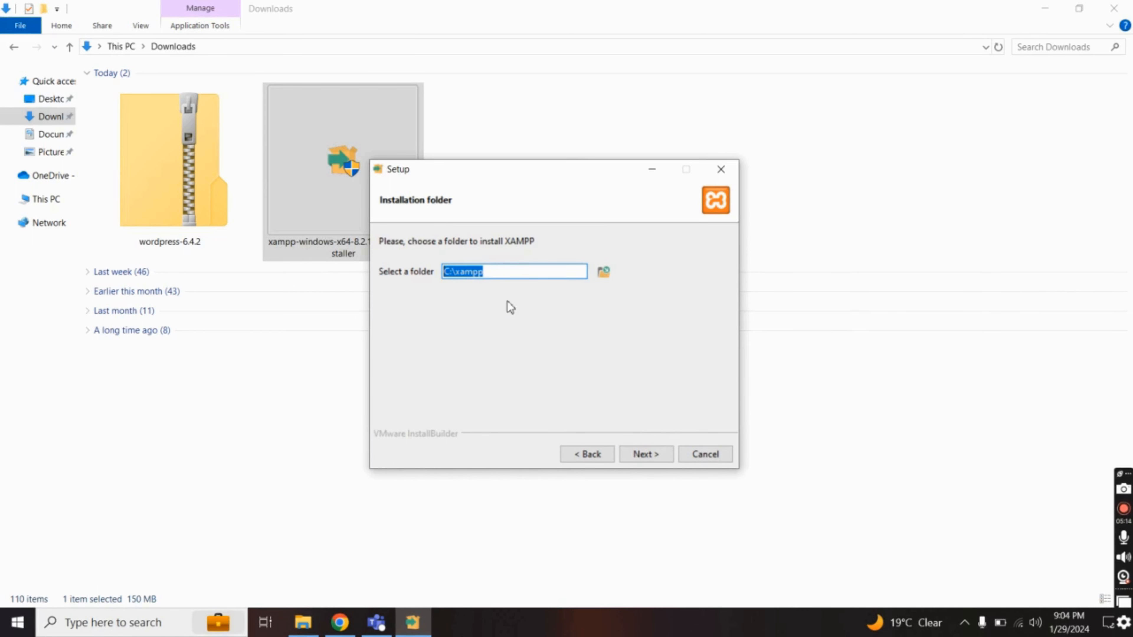
pyautogui.click(604, 274)
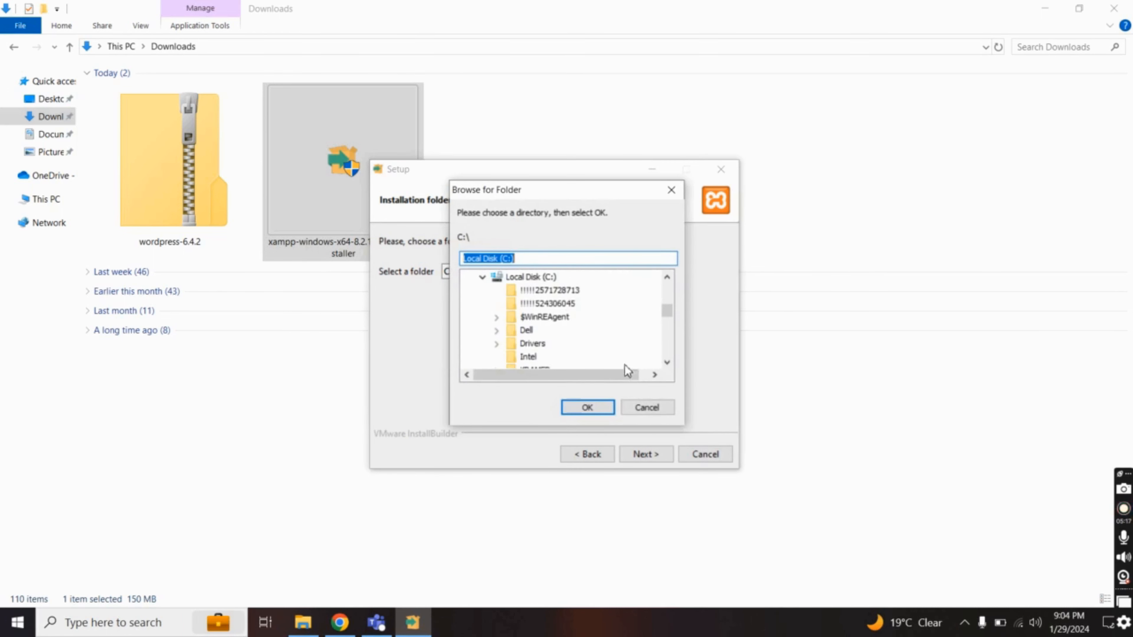
pyautogui.click(644, 410)
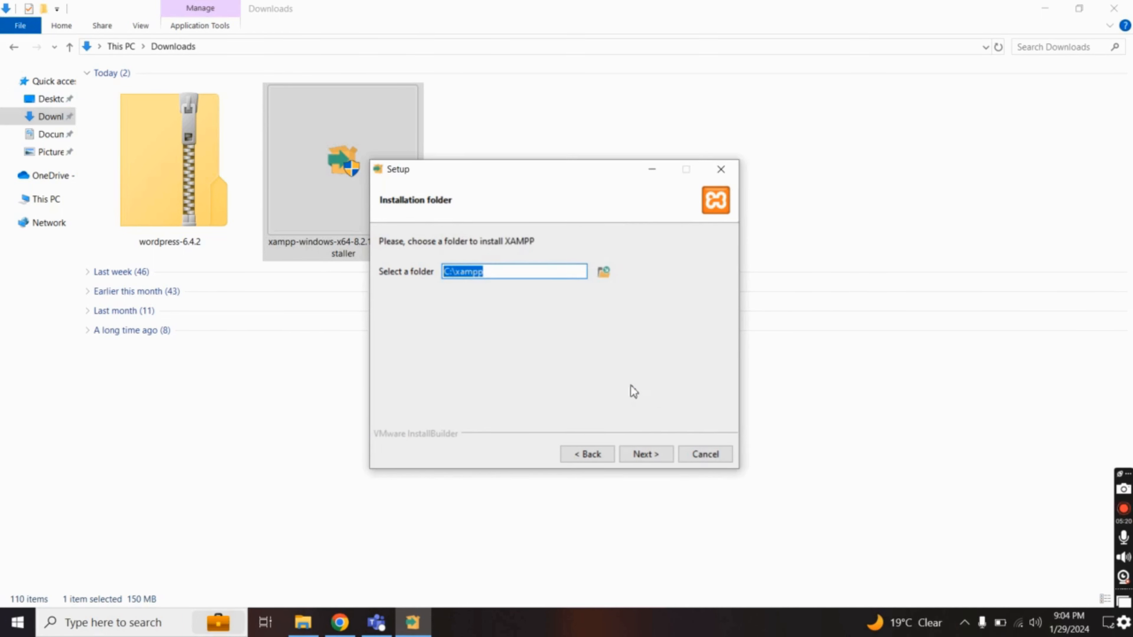
pyautogui.click(643, 455)
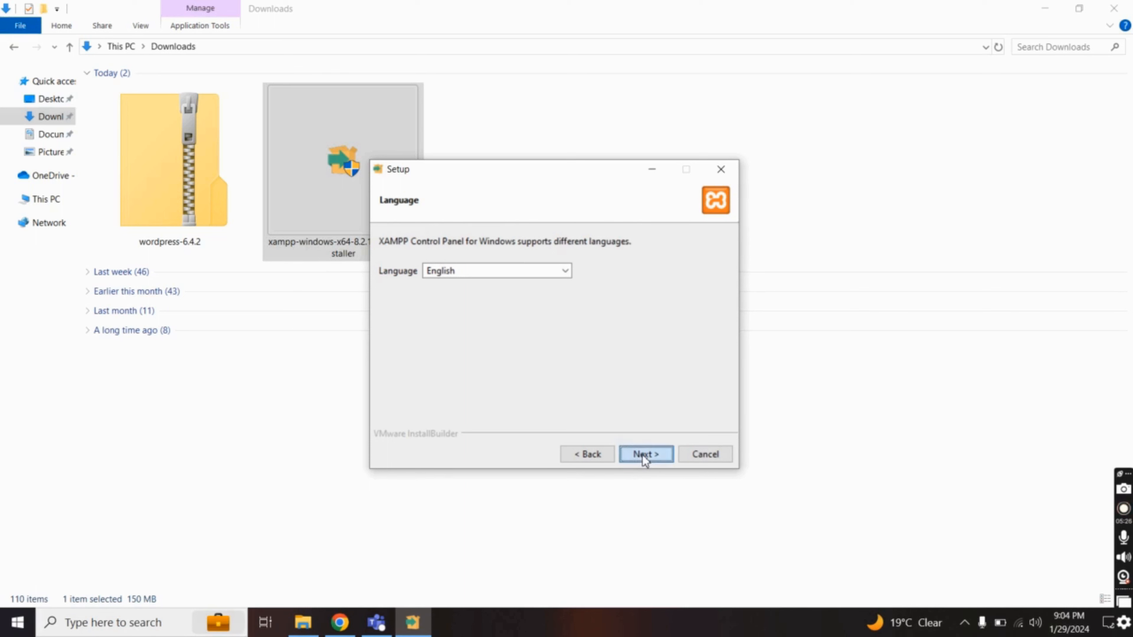
pyautogui.click(643, 454)
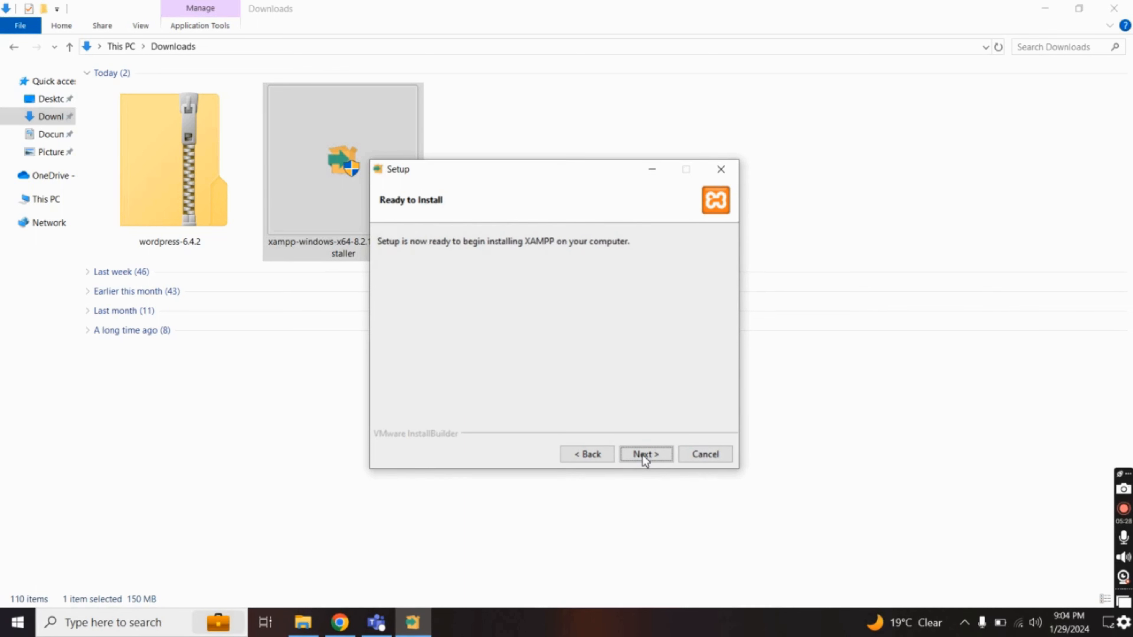
pyautogui.click(644, 454)
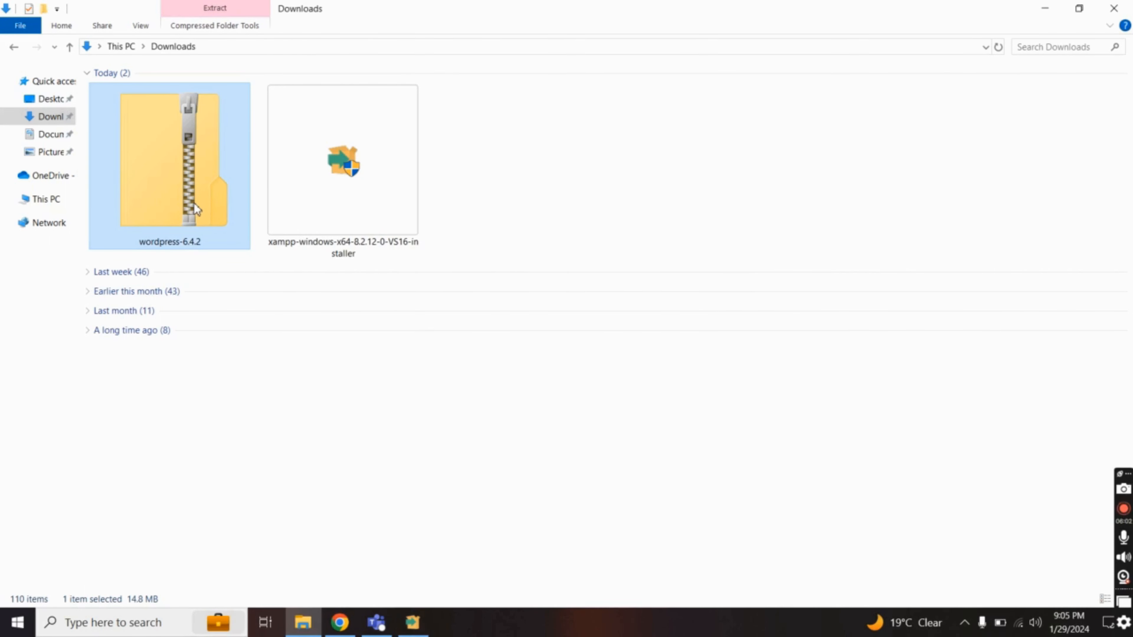
# Extract the WordPress zip into a wordpress-6.4.2 folder and open it
pyautogui.rightClick(185, 173)
pyautogui.moveTo(229, 273)
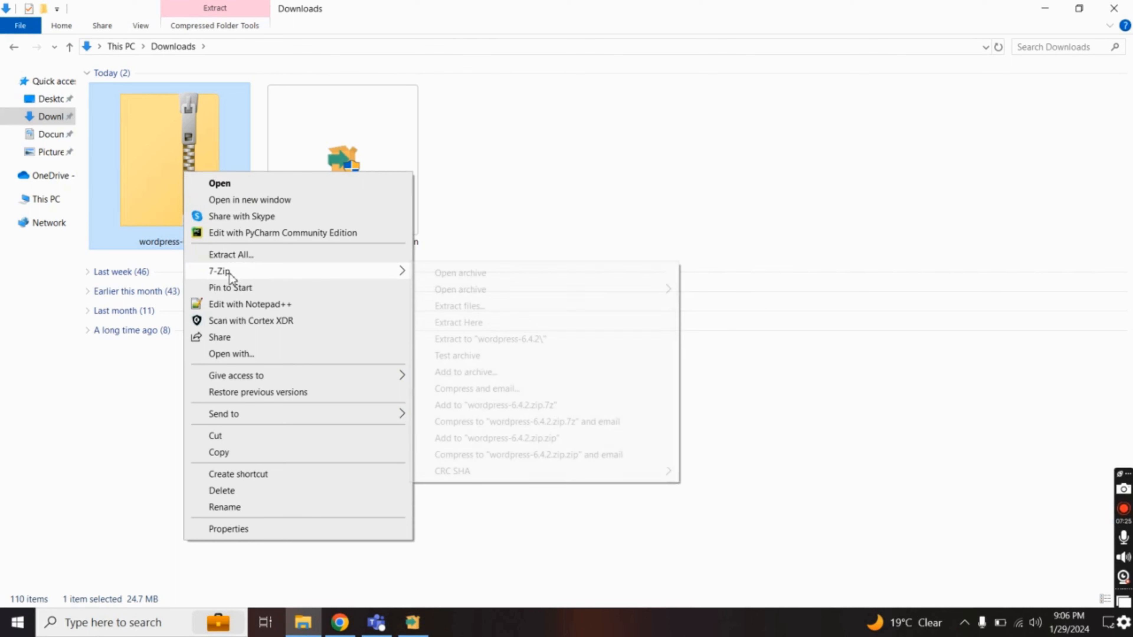
pyautogui.click(491, 339)
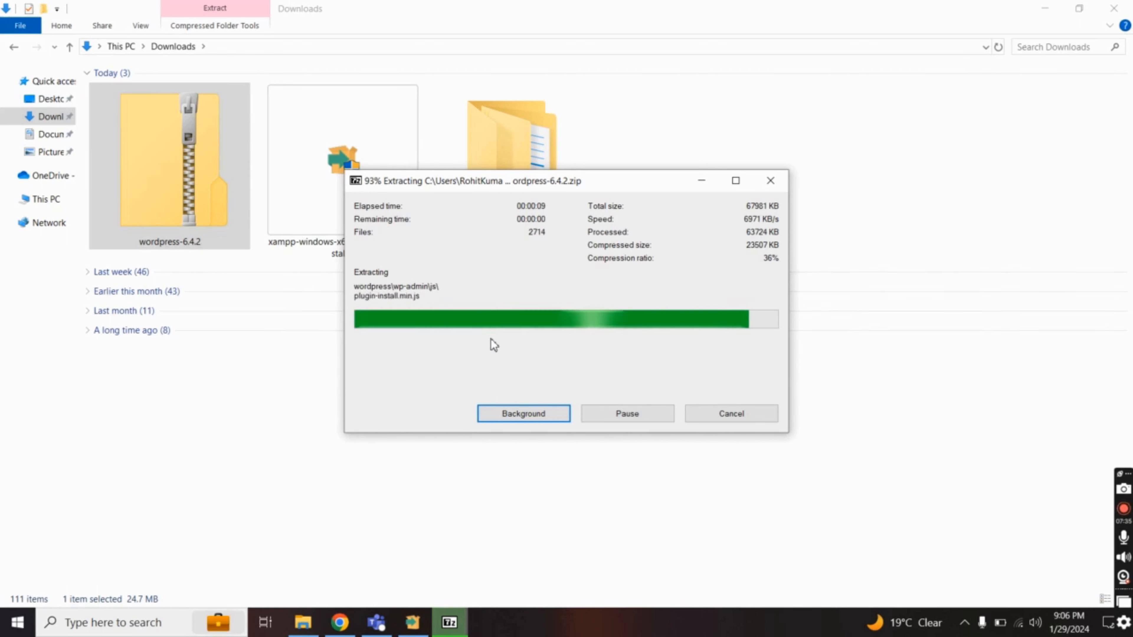
pyautogui.click(500, 228)
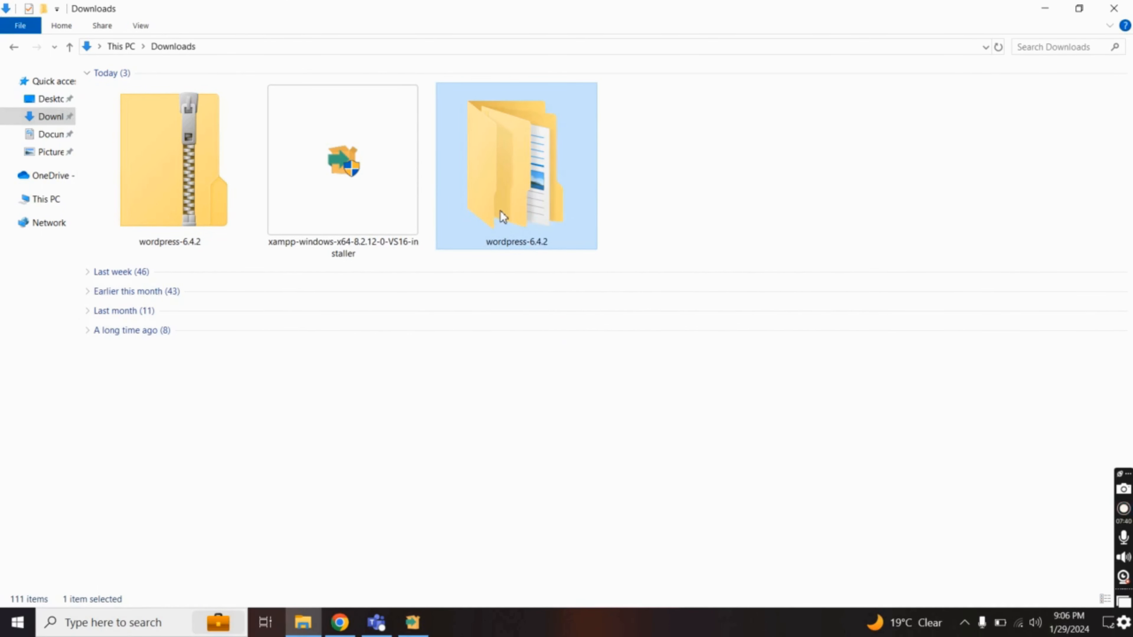
pyautogui.doubleClick(500, 212)
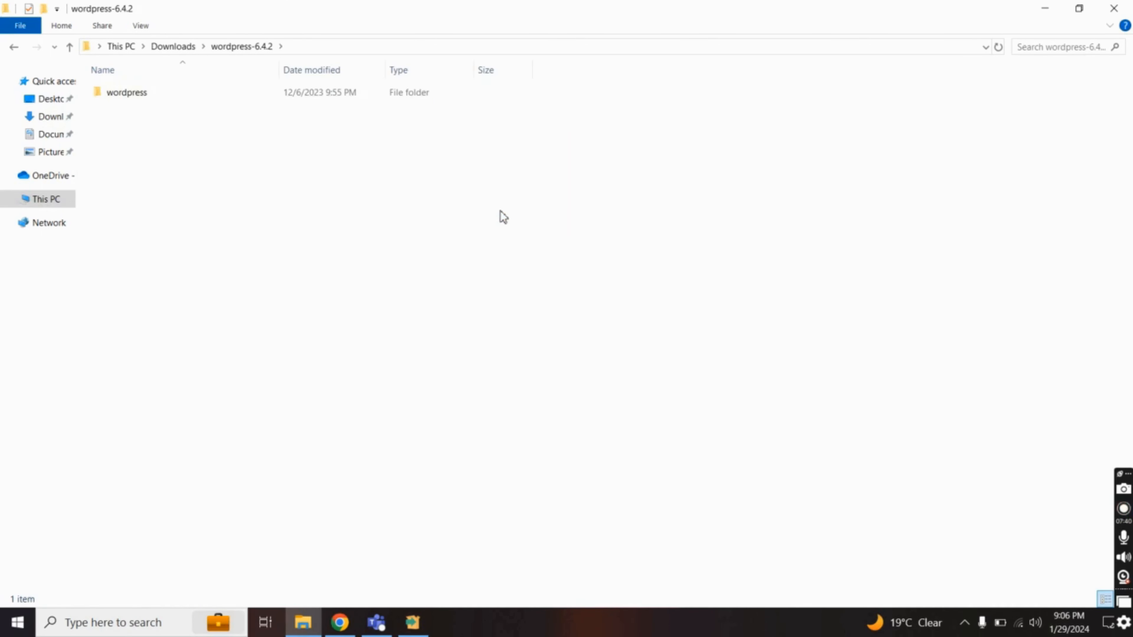
# Move all files from the nested wordpress folder up into wordpress-6.4.2 and delete the empty folder
pyautogui.click(267, 99)
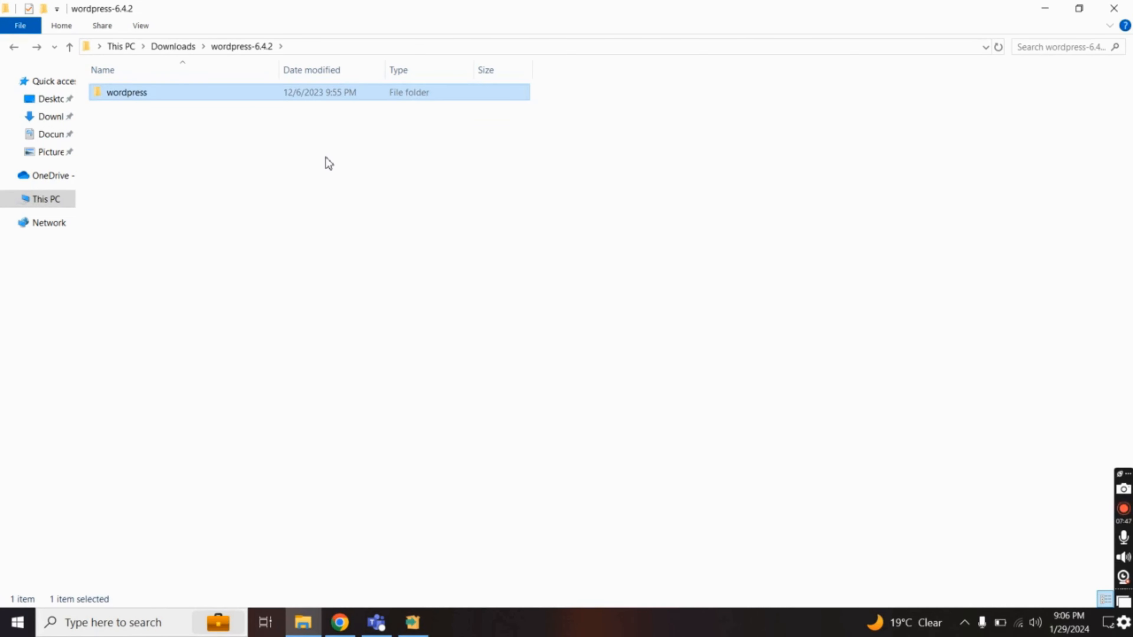
pyautogui.doubleClick(226, 99)
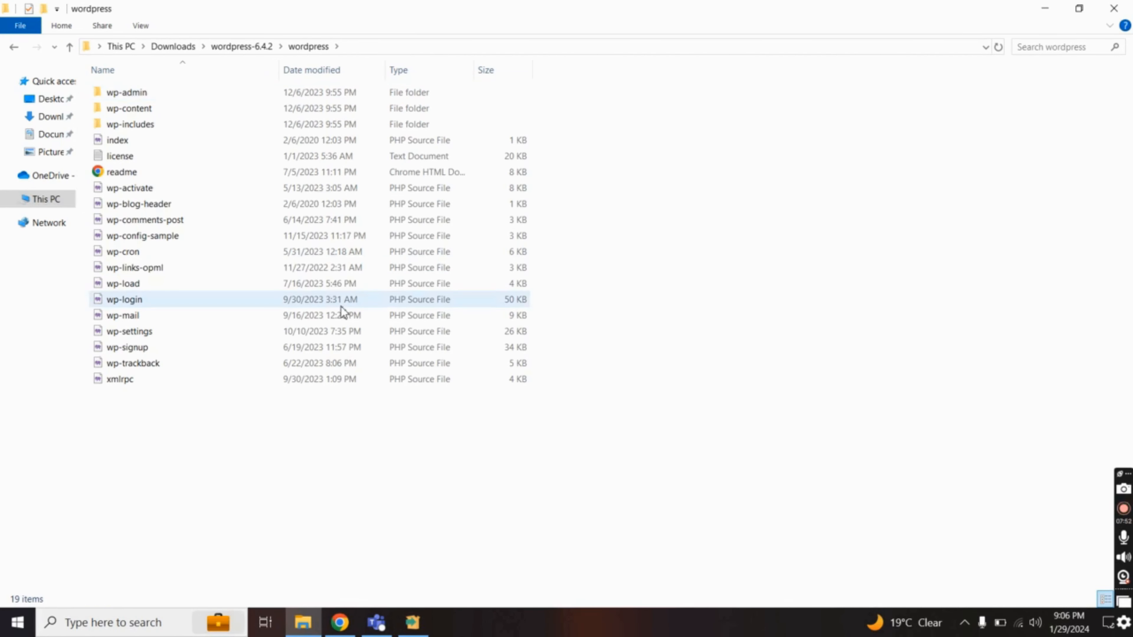
pyautogui.hotkey('ctrl', 'a')
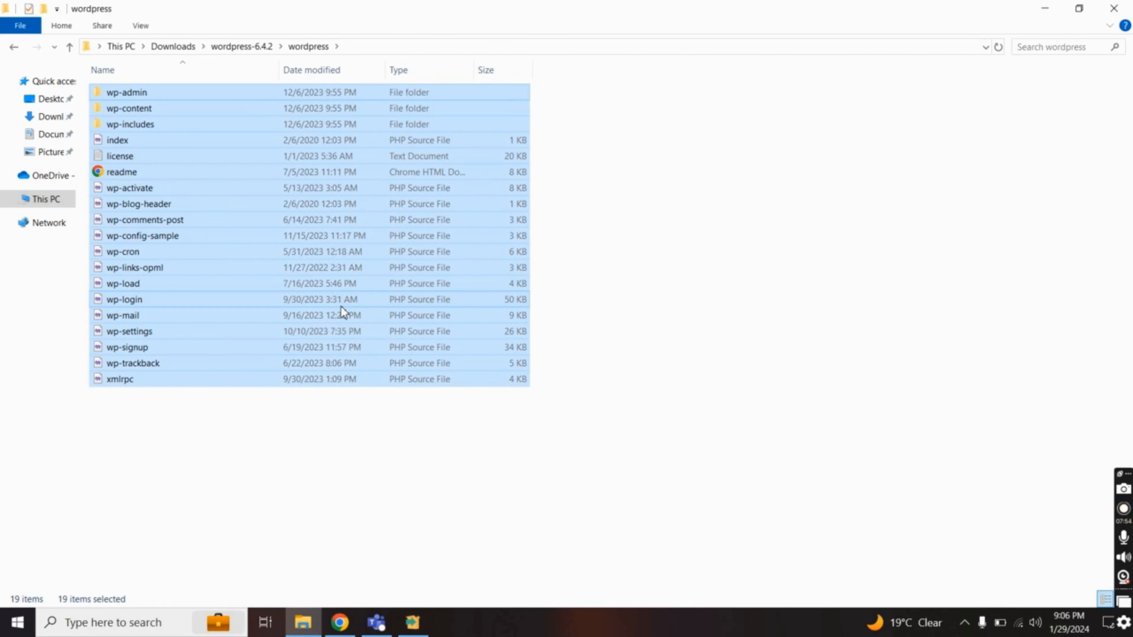
pyautogui.hotkey('ctrl', 'x')
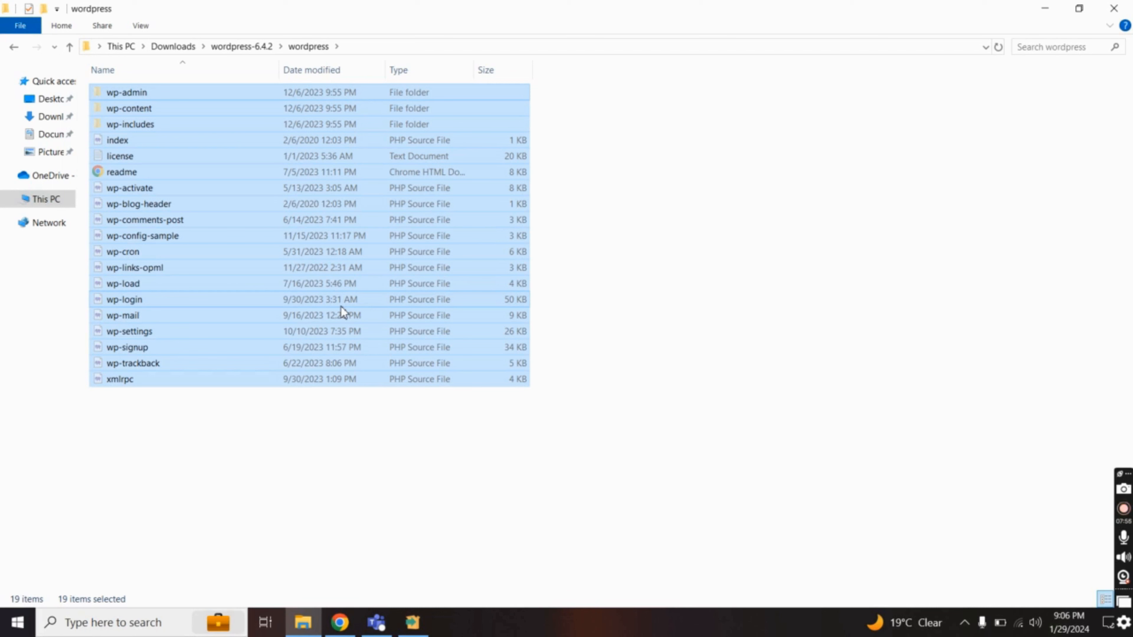
pyautogui.press('BackSpace')
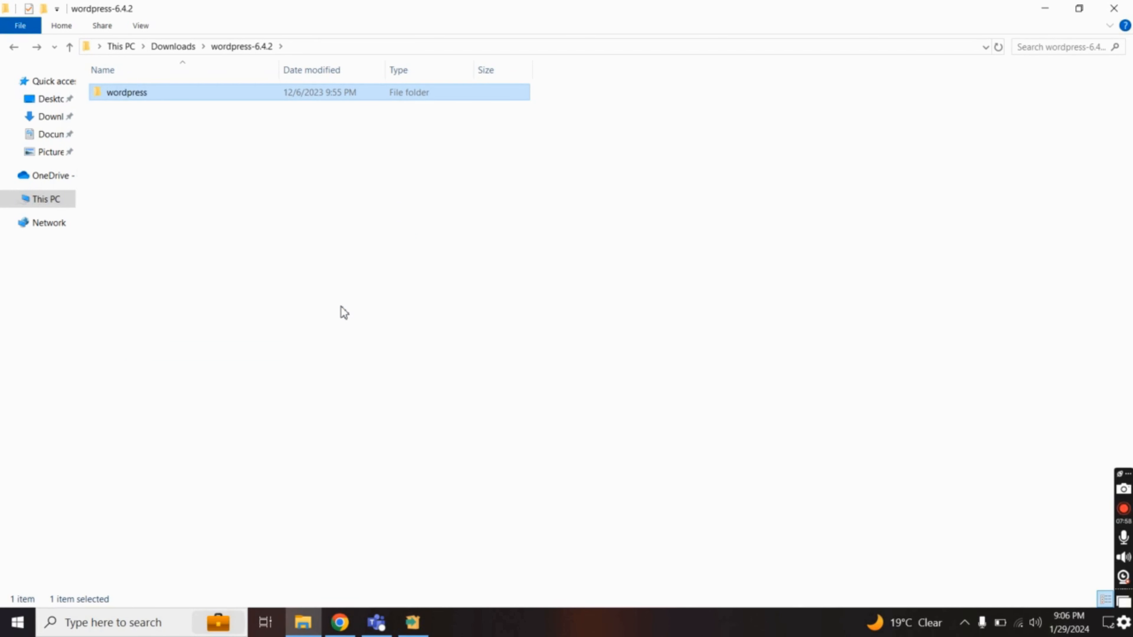
pyautogui.hotkey('ctrl', 'v')
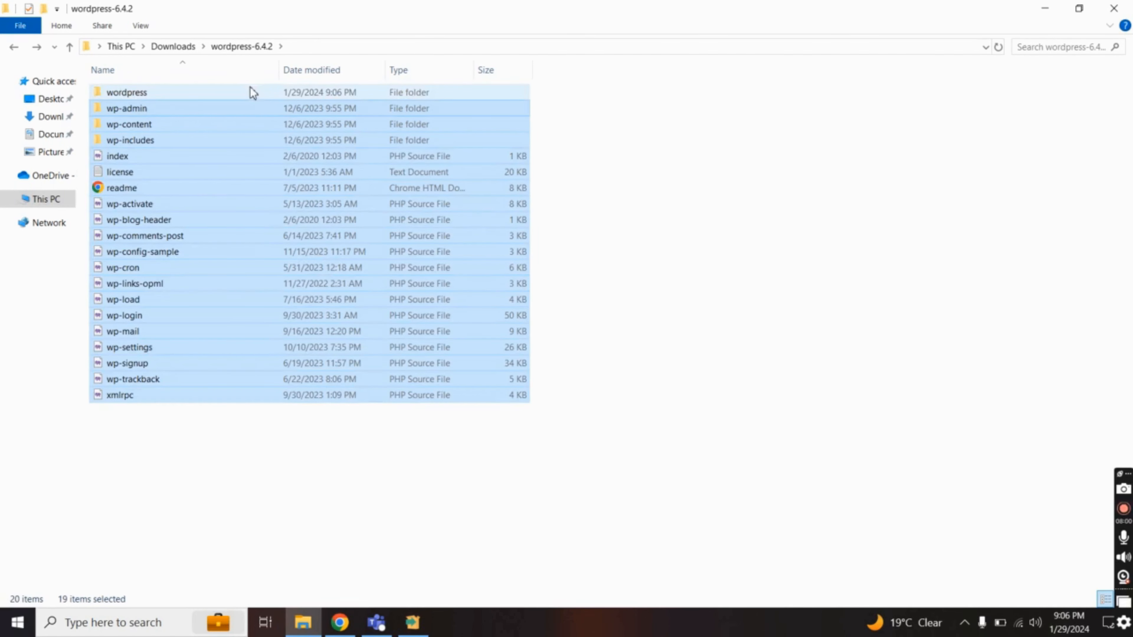
pyautogui.click(248, 97)
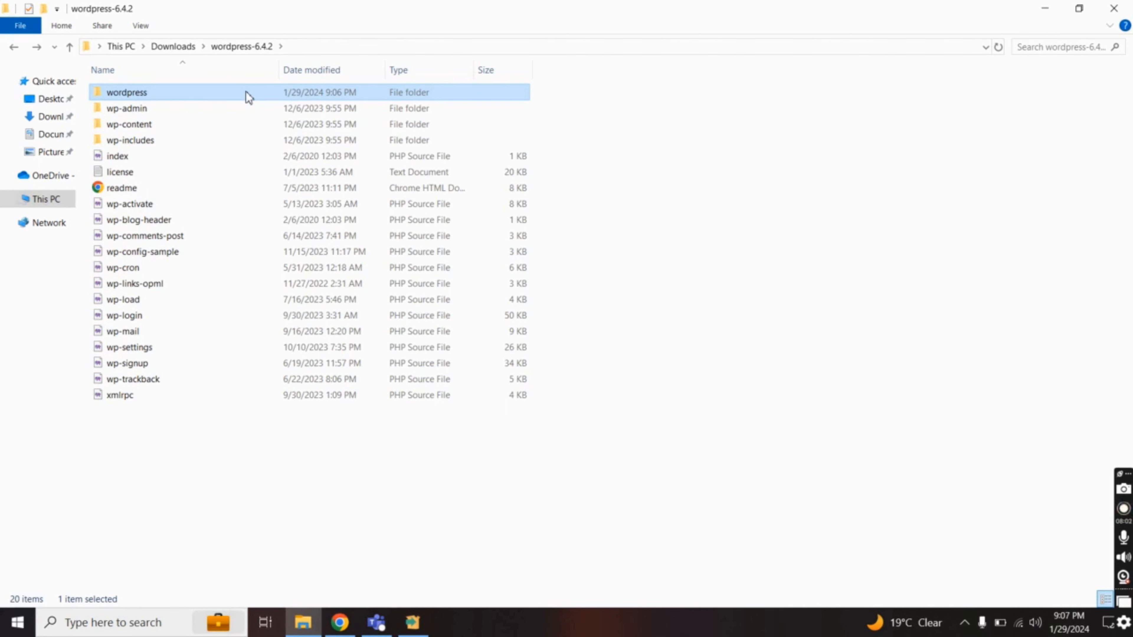
pyautogui.press('Delete')
pyautogui.press('BackSpace')
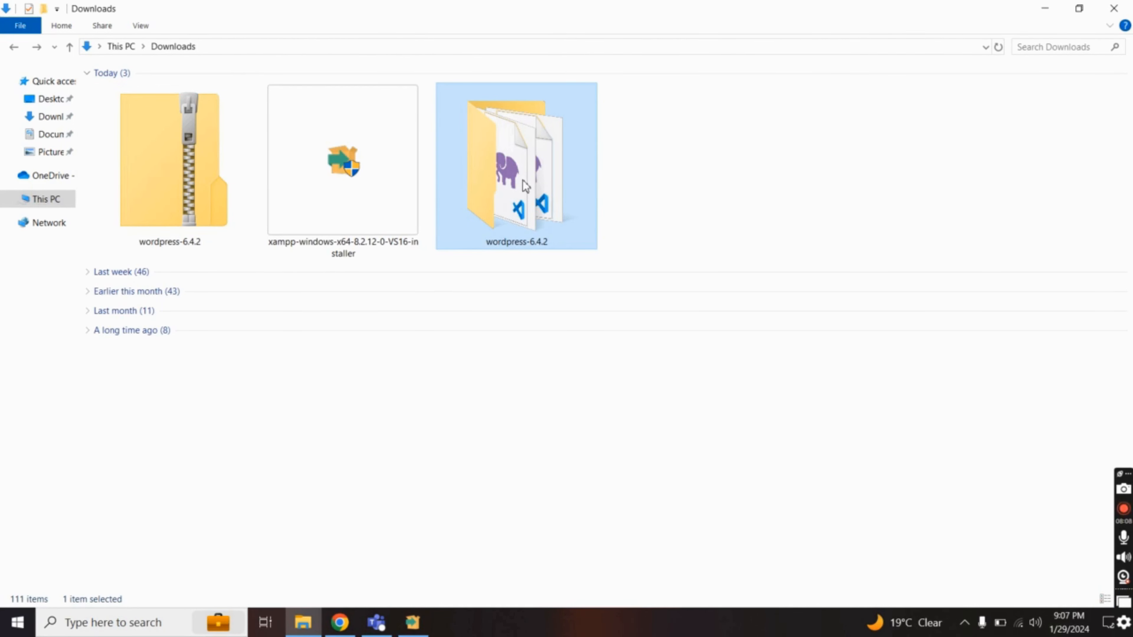
# Delete the wordpress-6.4.2 zip from Downloads and browse to C:\xampp\htdocs
pyautogui.click(199, 199)
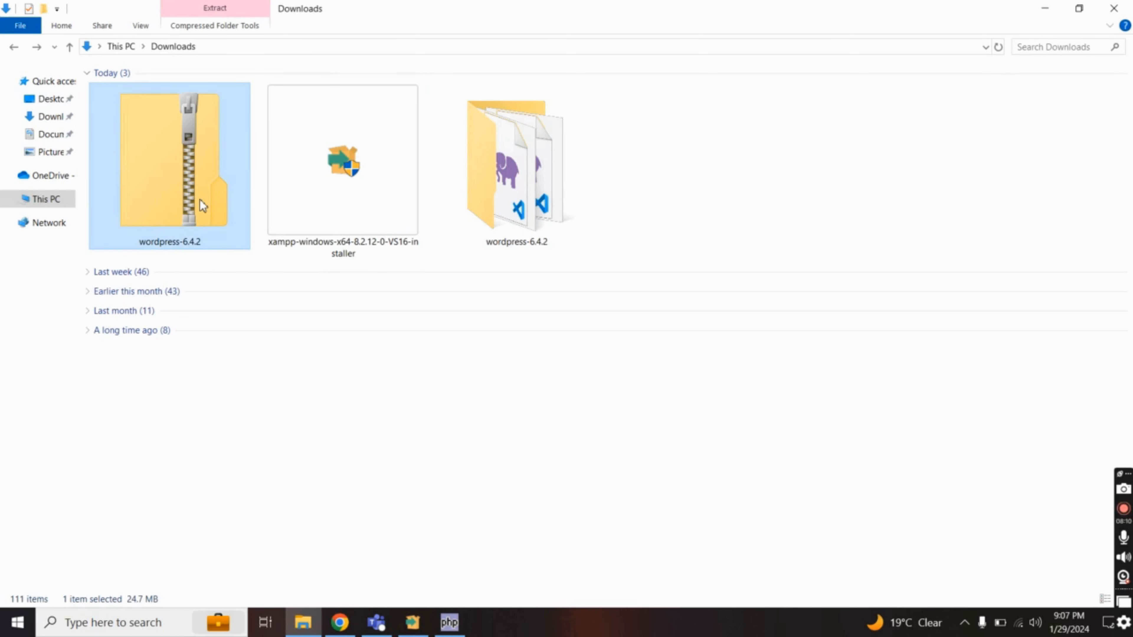
pyautogui.press('Delete')
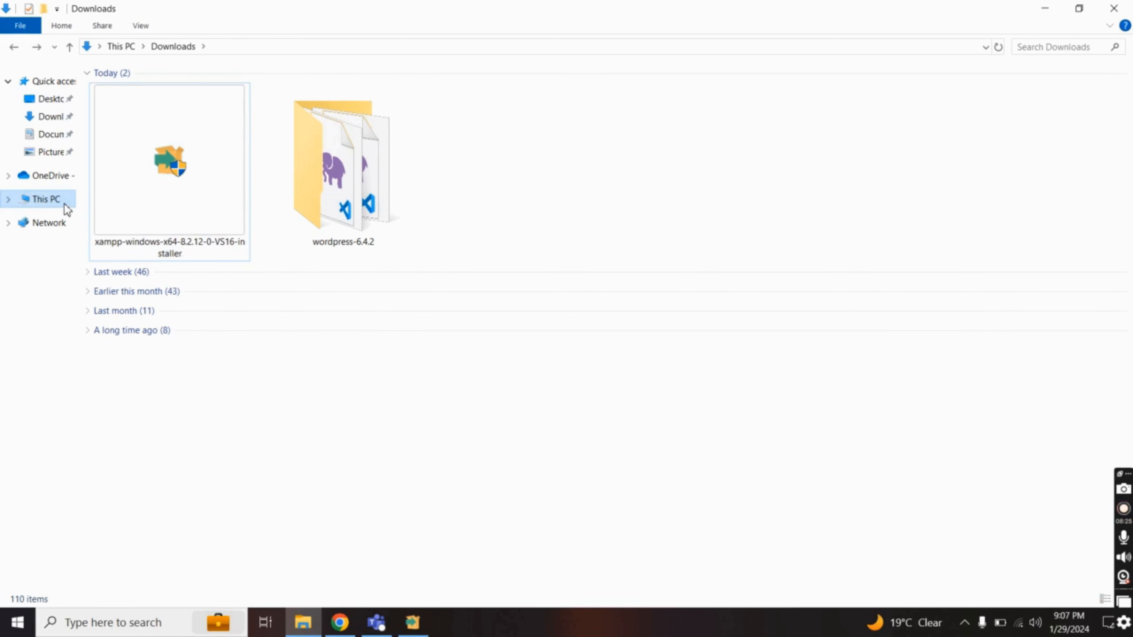
pyautogui.click(45, 202)
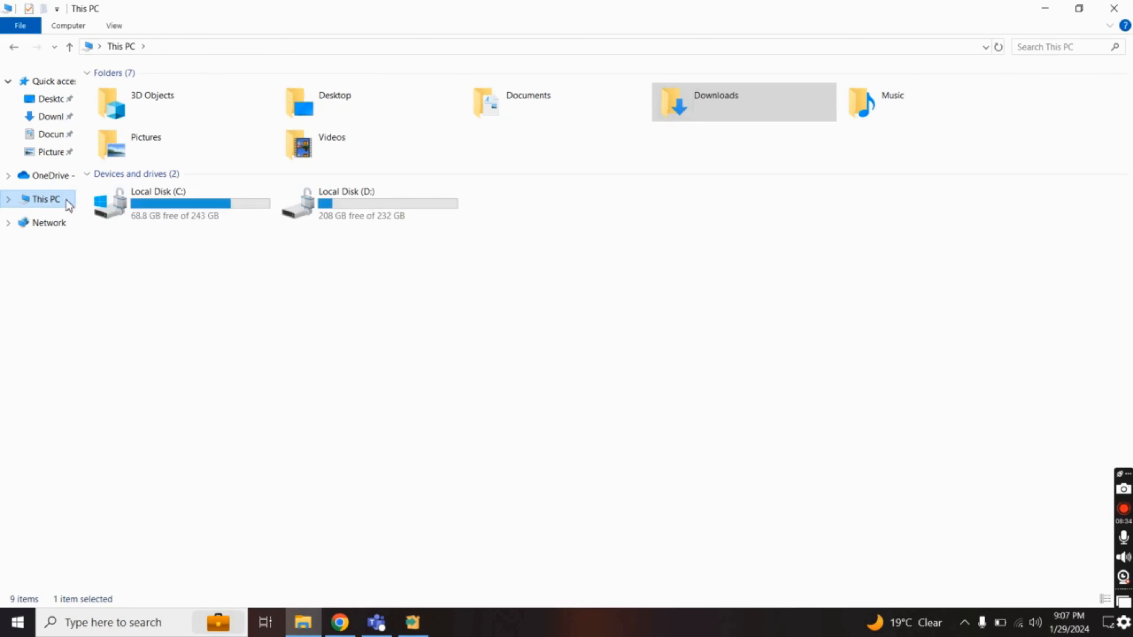
pyautogui.doubleClick(177, 219)
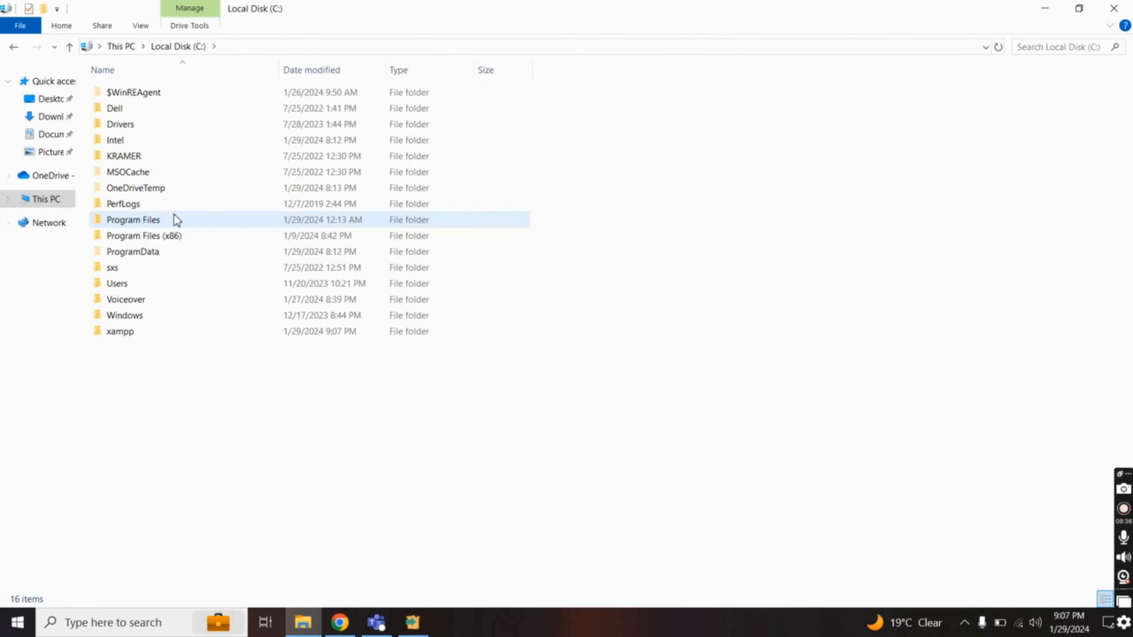
pyautogui.doubleClick(161, 336)
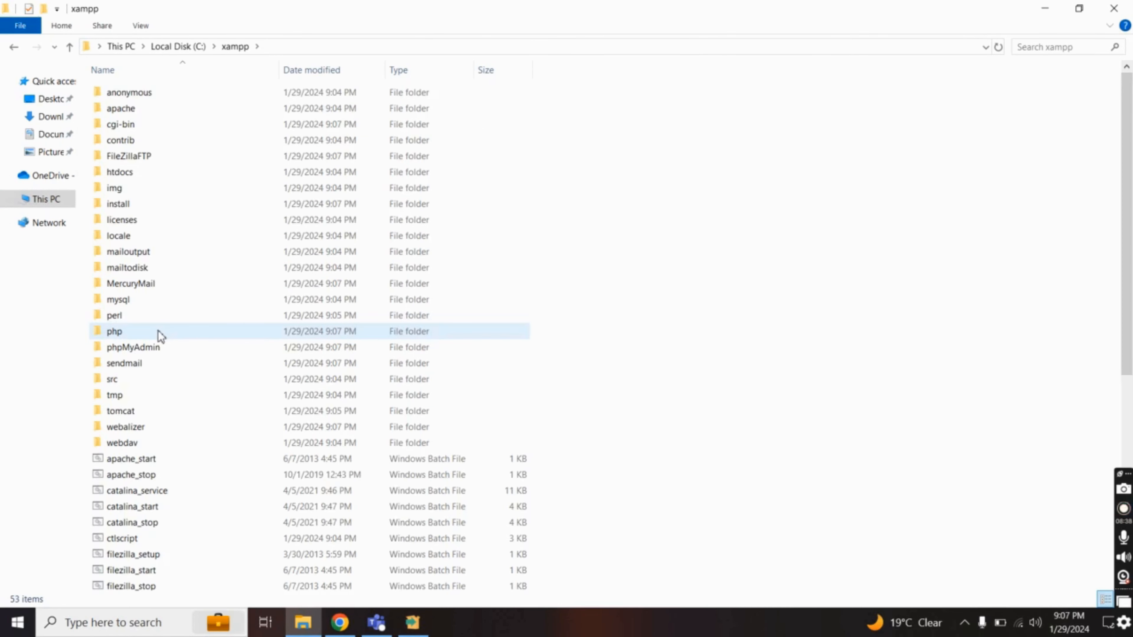
pyautogui.doubleClick(151, 175)
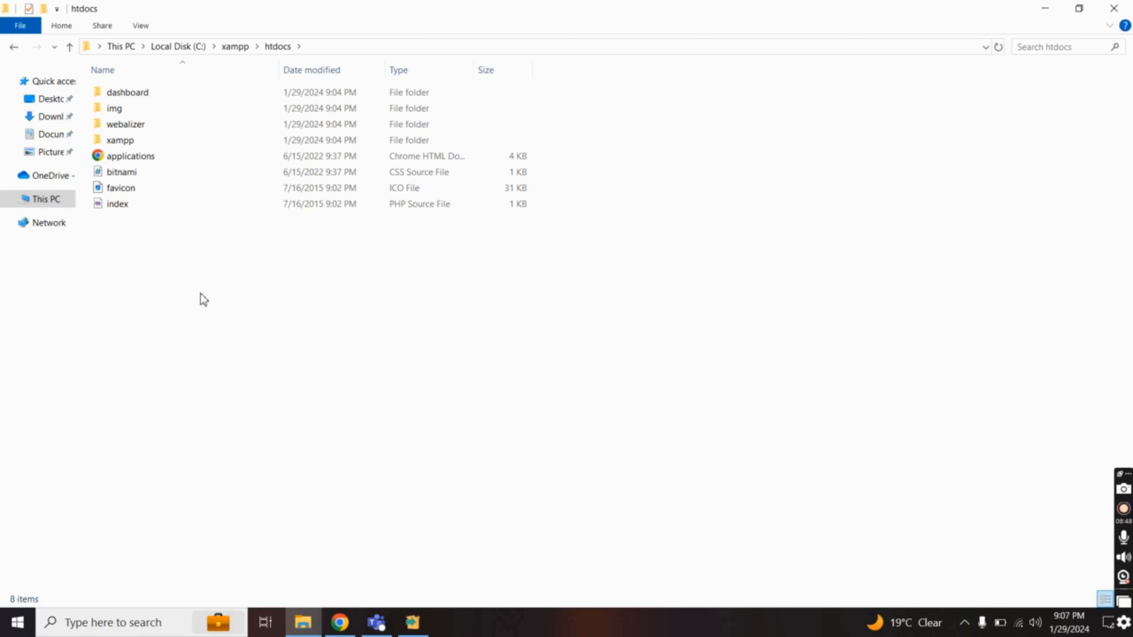
# Copy the wordpress-6.4.2 folder from Downloads into C:\xampp\htdocs
pyautogui.click(58, 122)
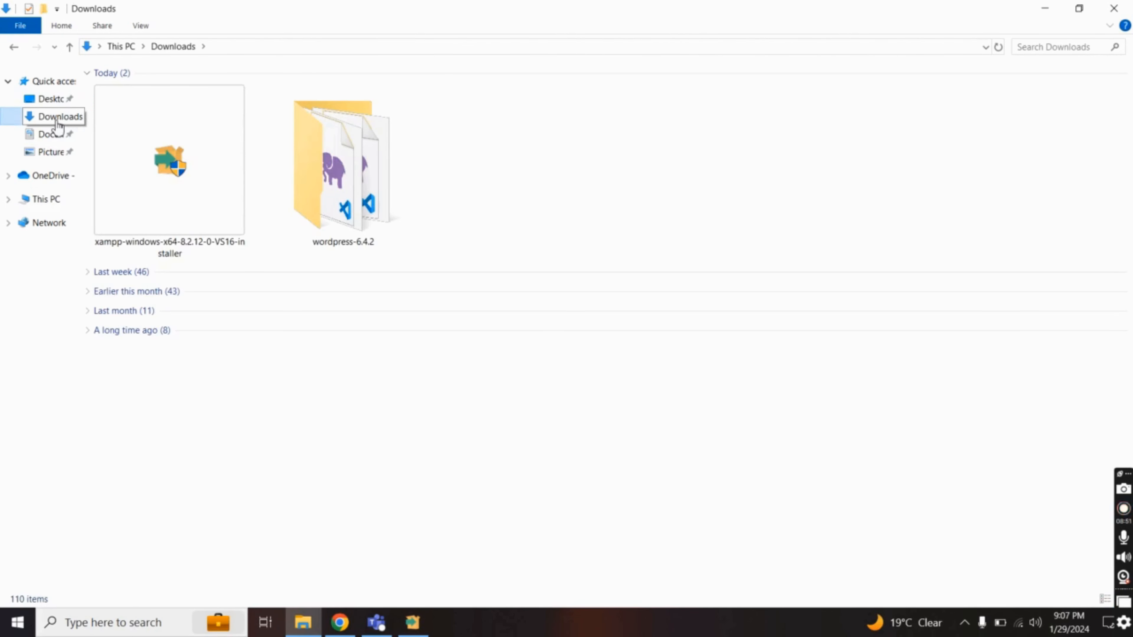
pyautogui.click(342, 194)
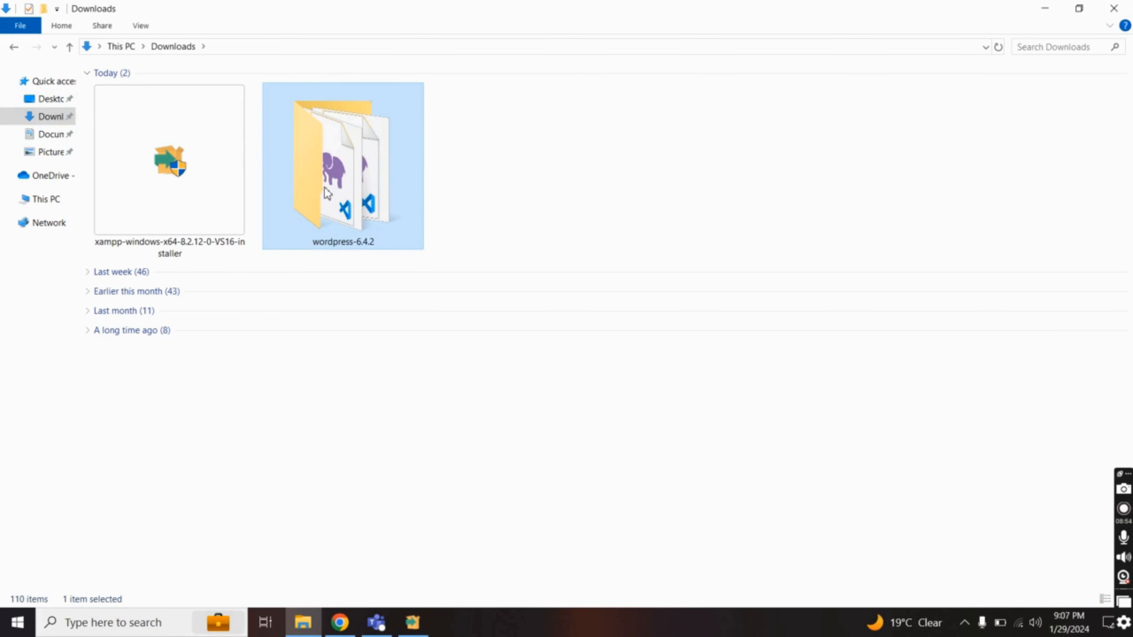
pyautogui.click(13, 47)
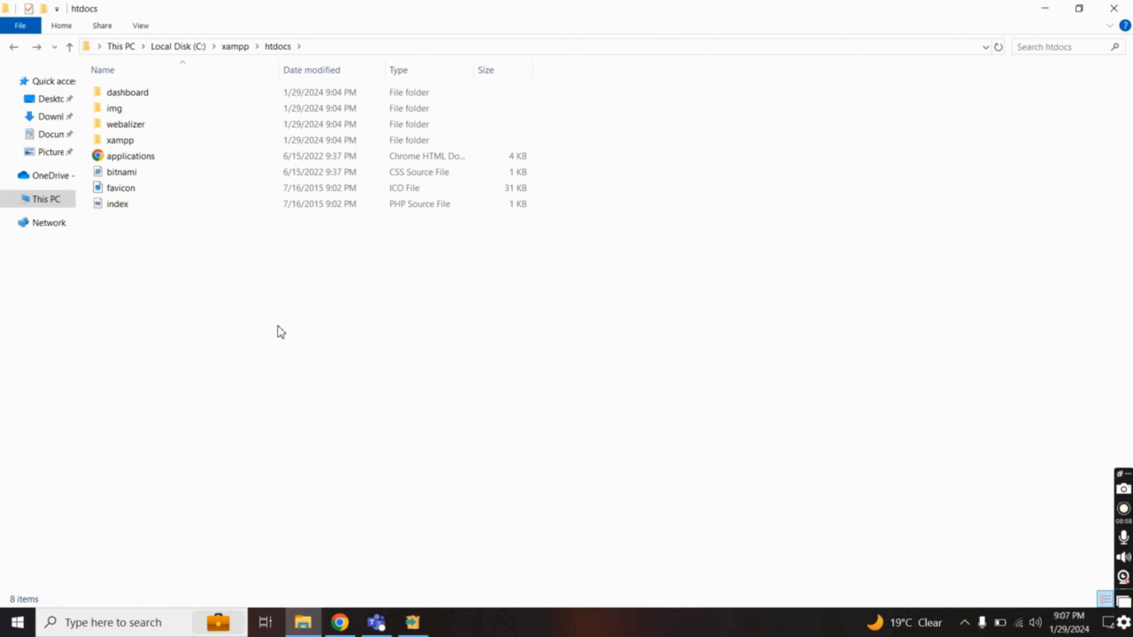
pyautogui.hotkey('ctrl', 'v')
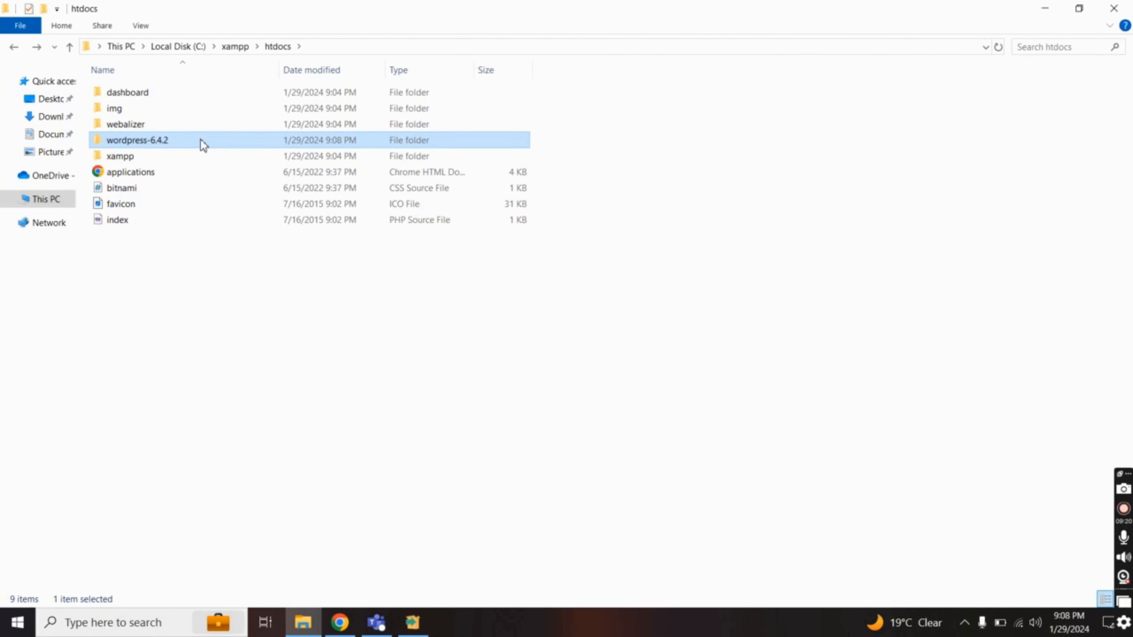
# Rename the wordpress-6.4.2 folder in htdocs to 'mywebsite' and bring back the XAMPP setup wizard
pyautogui.rightClick(203, 145)
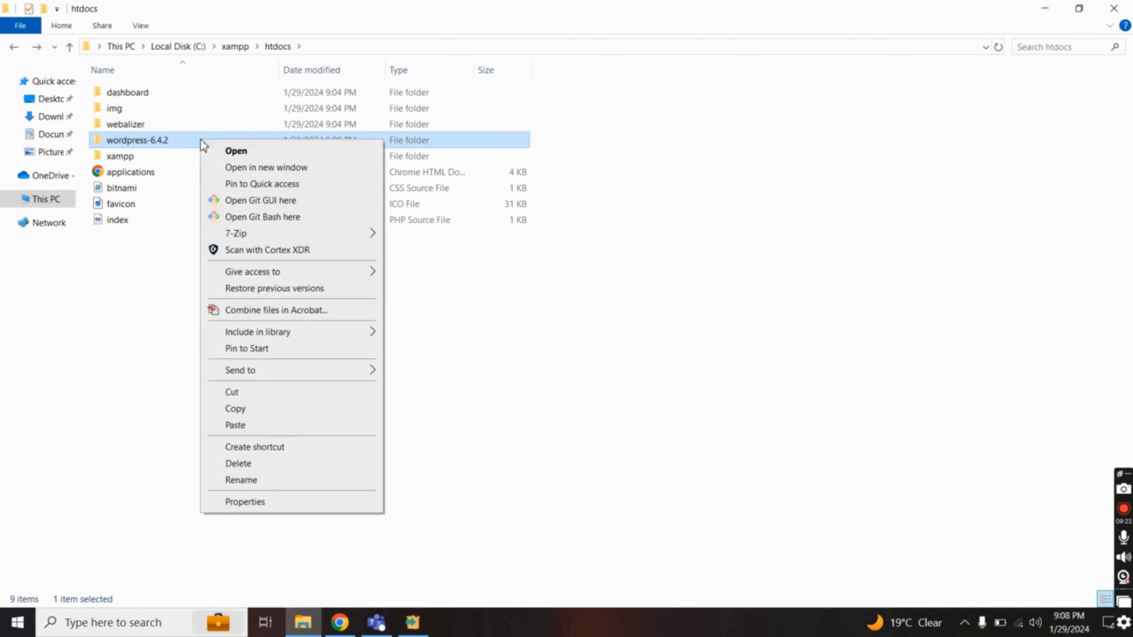
pyautogui.click(256, 477)
pyautogui.write('my')
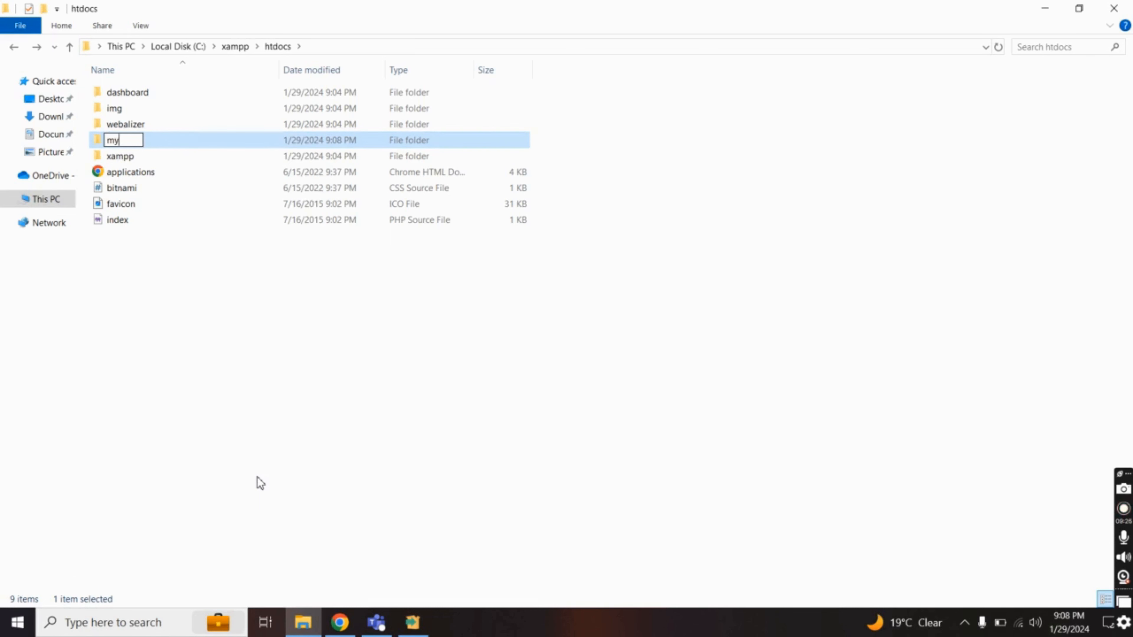
pyautogui.write('website')
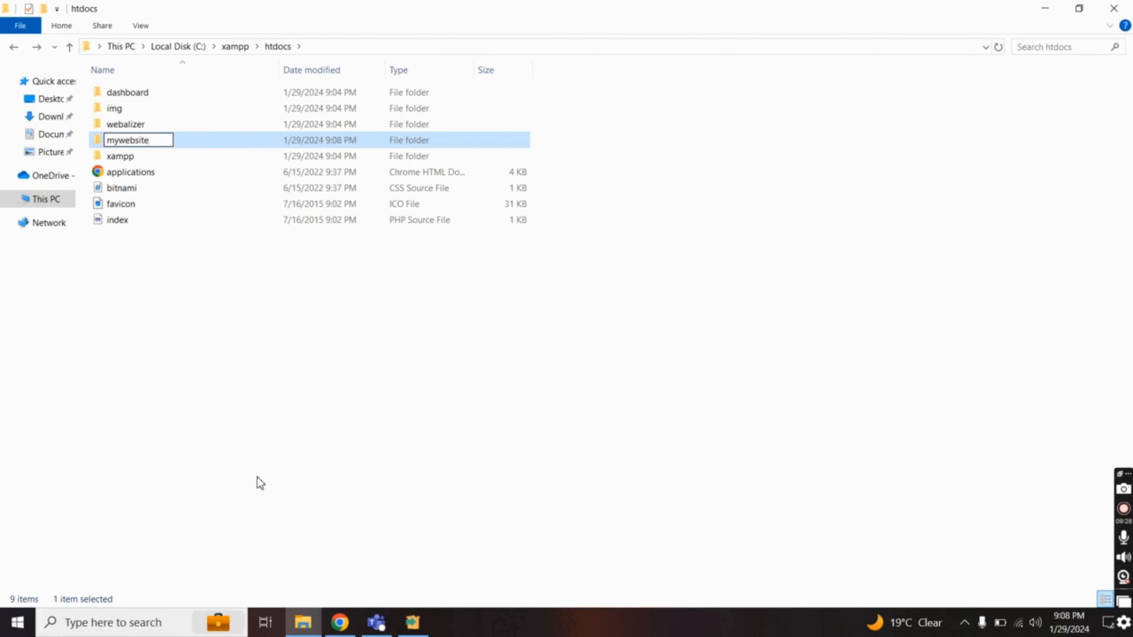
pyautogui.press('Return')
pyautogui.click(413, 622)
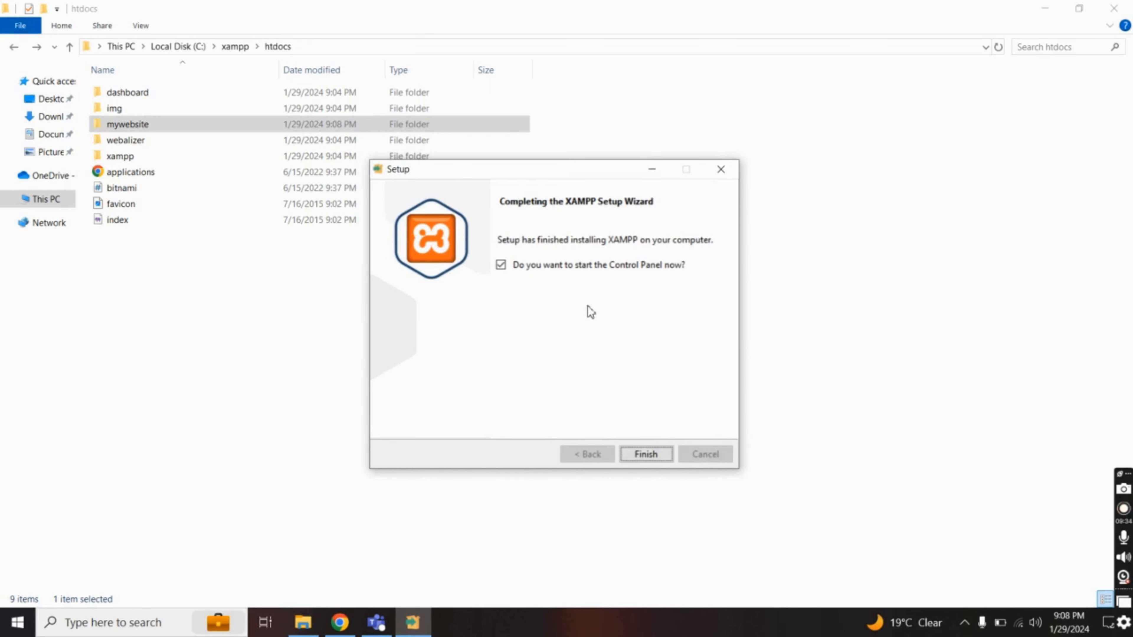
# Finish XAMPP setup, start Apache and MySQL in the Control Panel, then return to htdocs
pyautogui.click(644, 455)
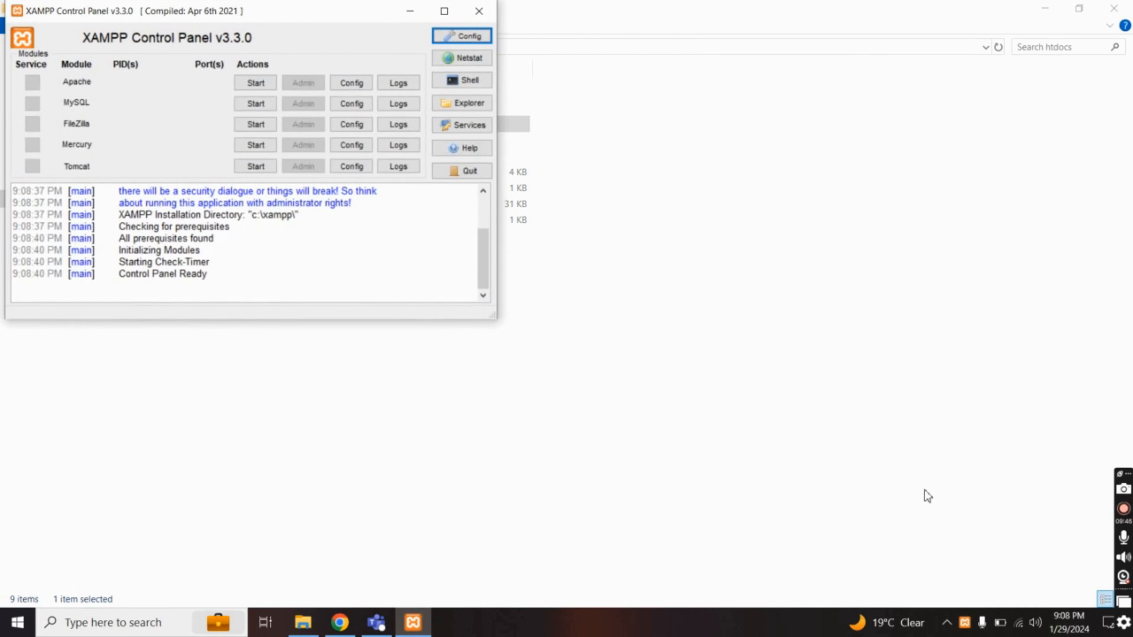
pyautogui.rightClick(963, 624)
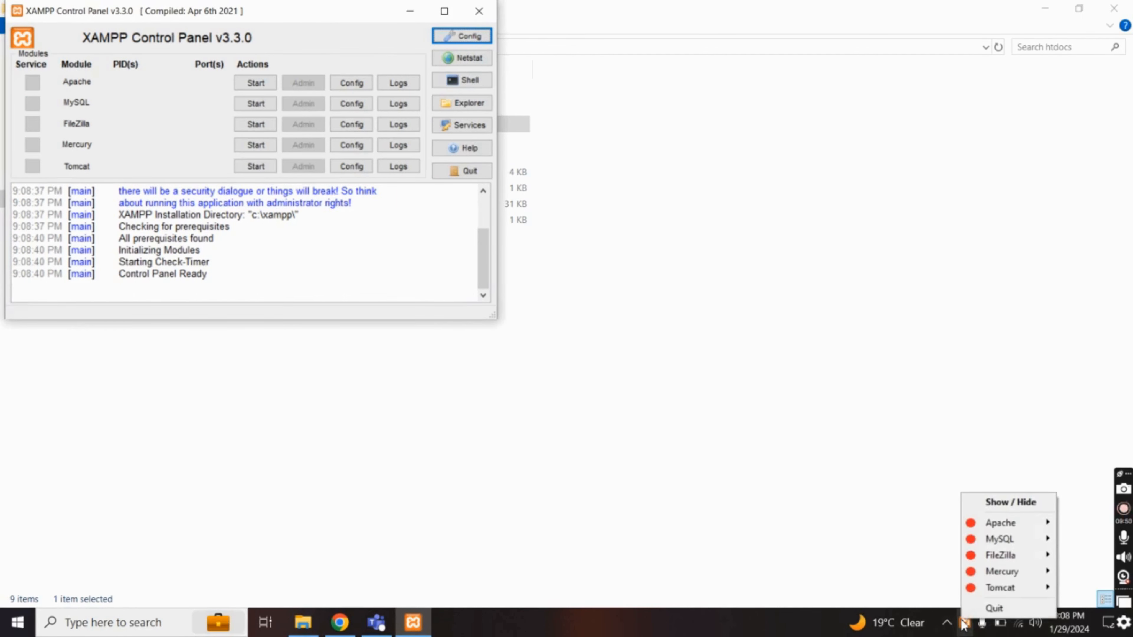
pyautogui.click(265, 16)
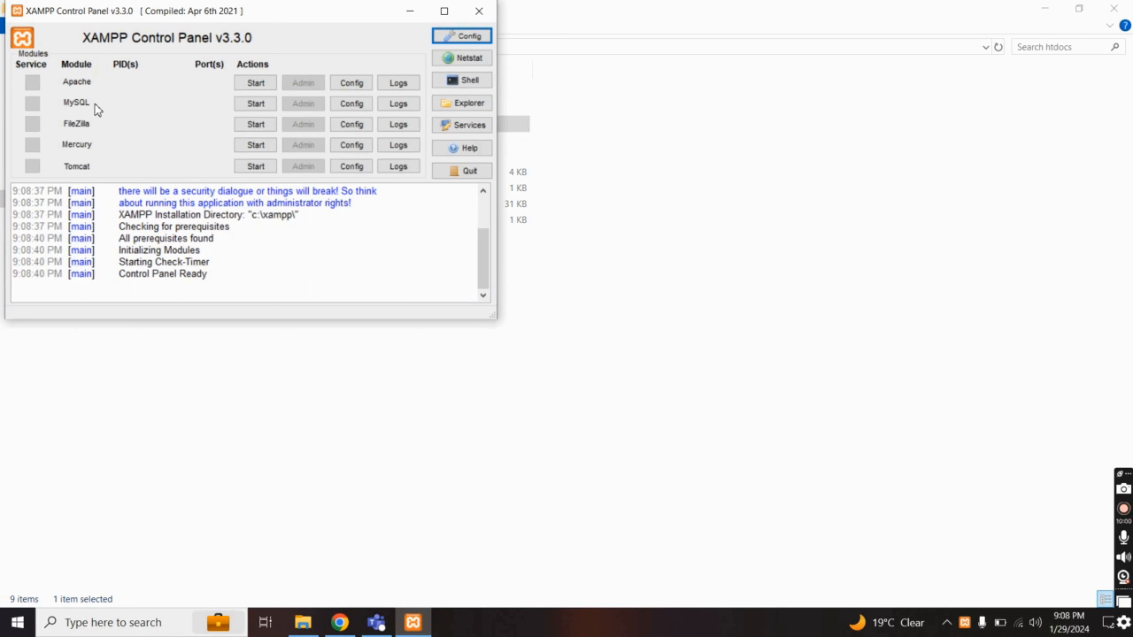
pyautogui.click(250, 84)
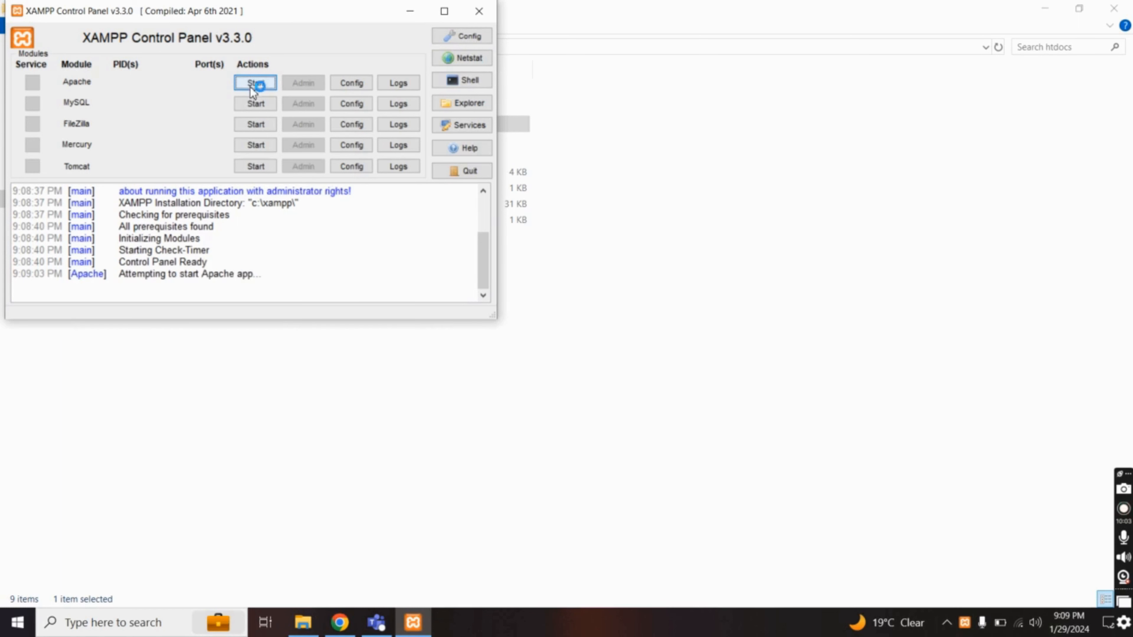
pyautogui.click(250, 108)
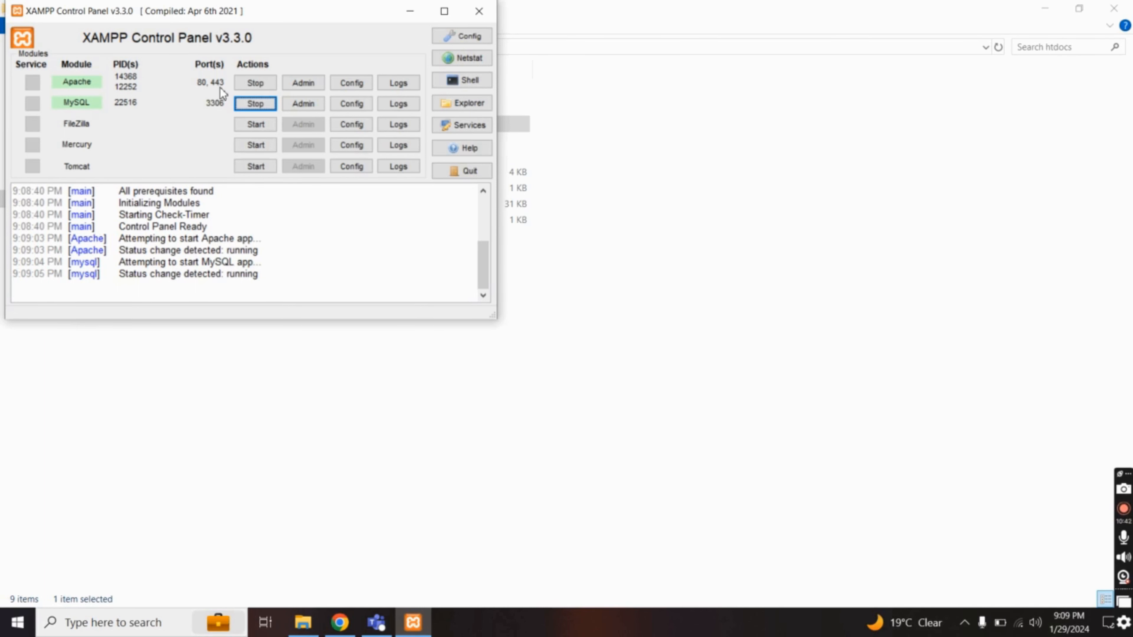
pyautogui.click(590, 272)
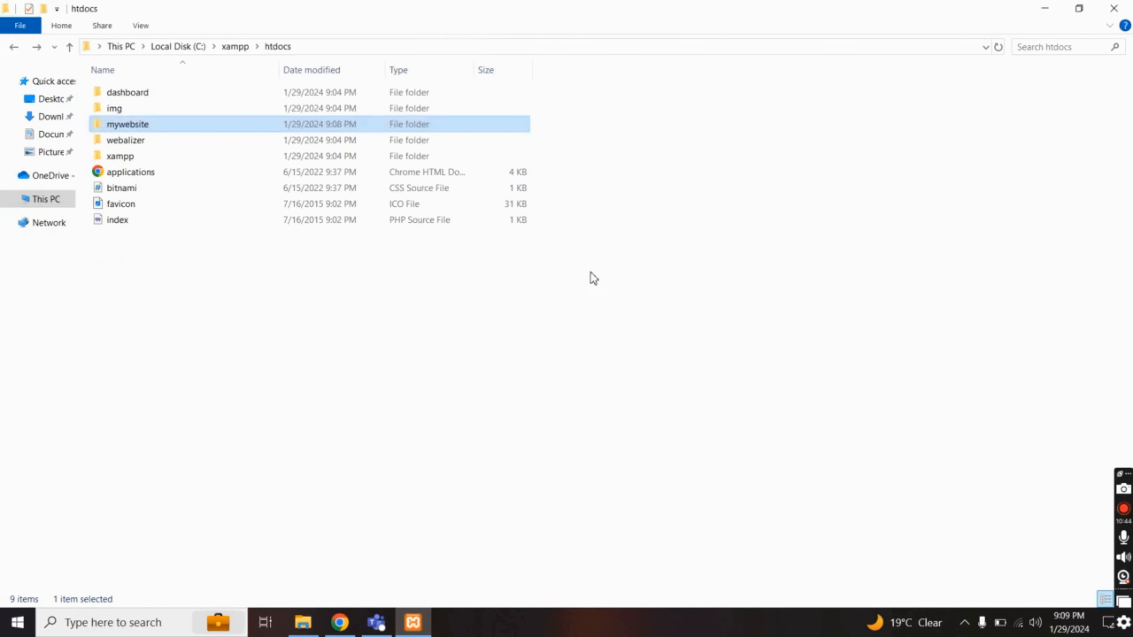
# Load localhost/mywebsite in the browser and continue setup in English (United States)
pyautogui.click(155, 129)
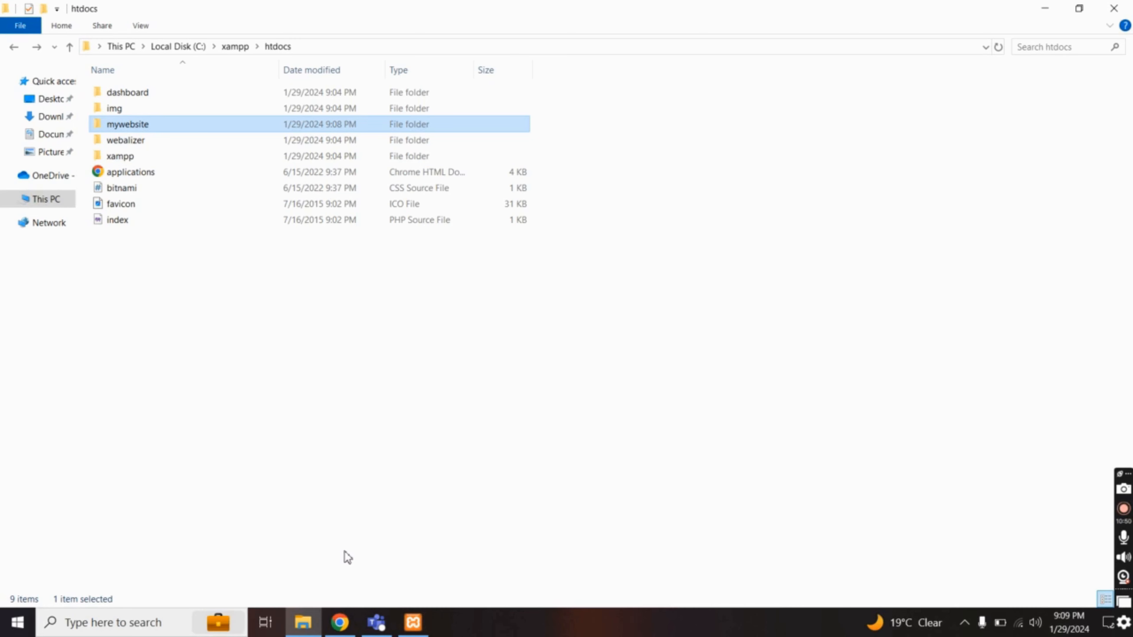
pyautogui.click(340, 623)
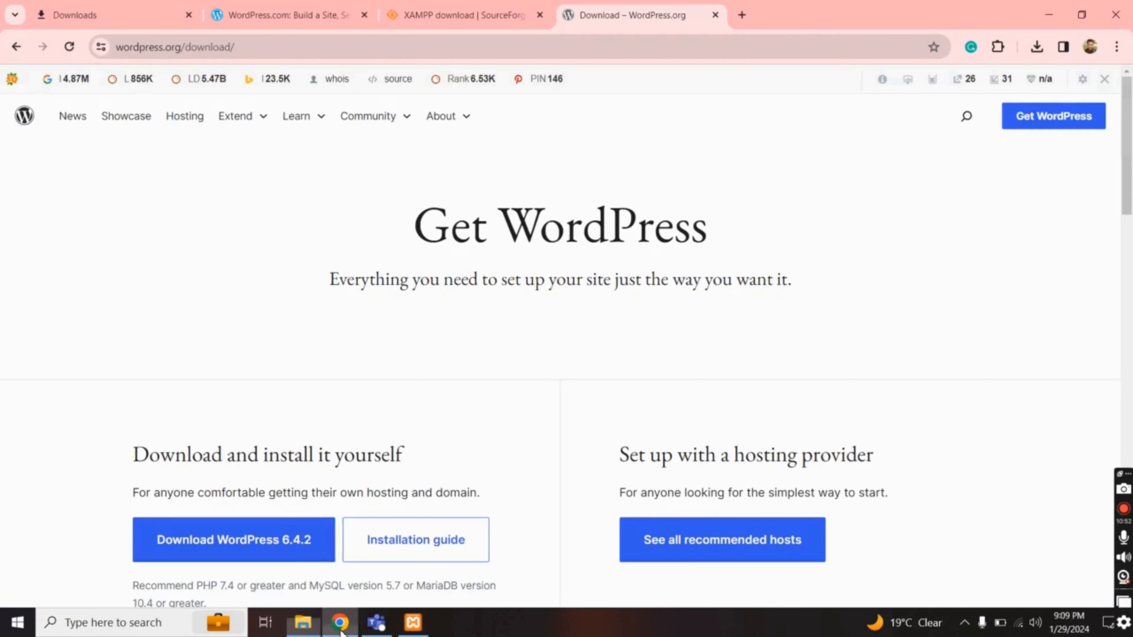
pyautogui.click(632, 48)
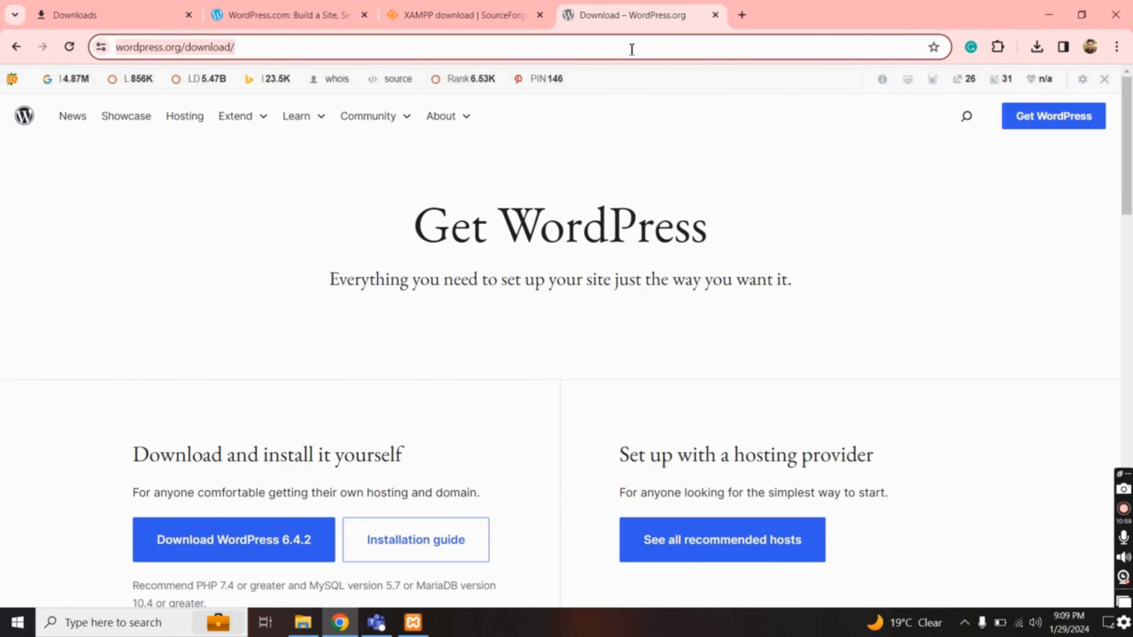
pyautogui.write('localh')
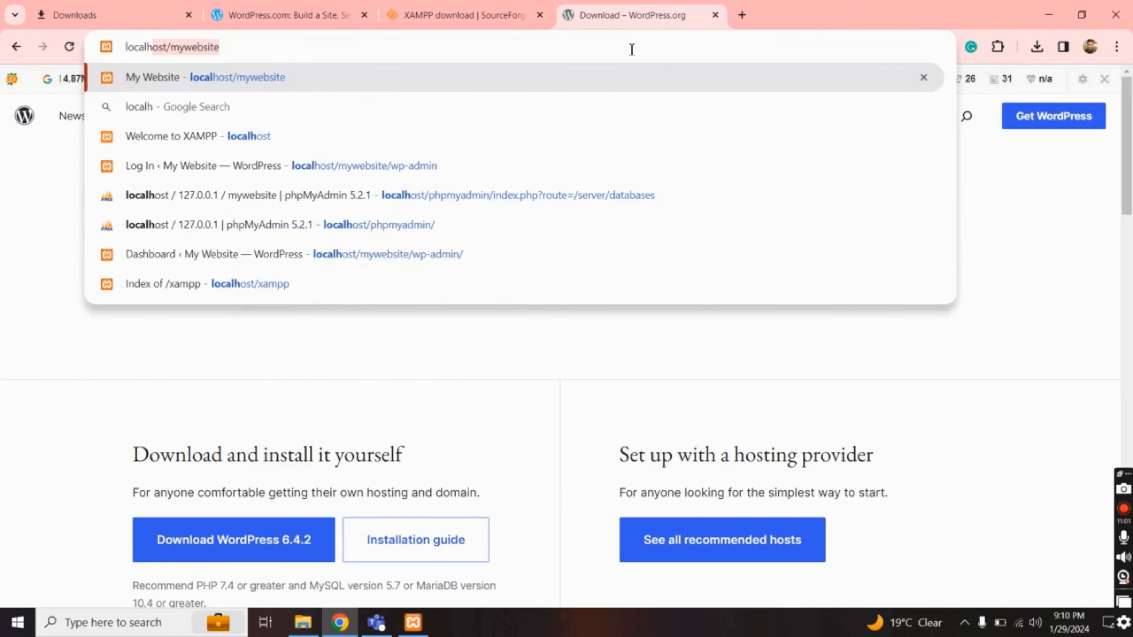
pyautogui.write('ost')
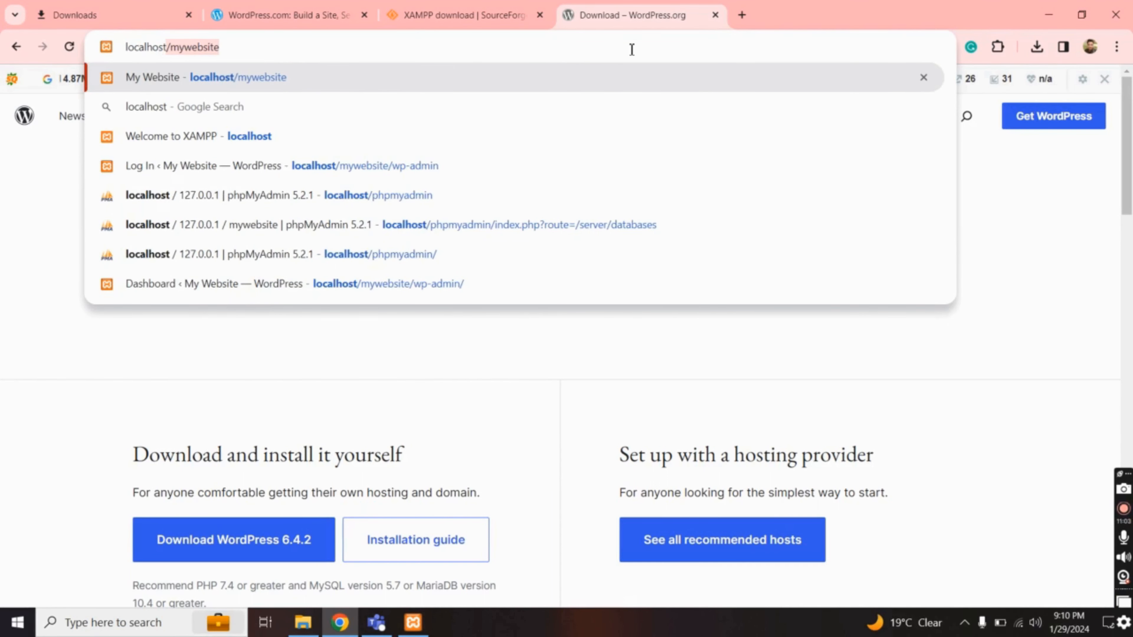
pyautogui.write('/mo')
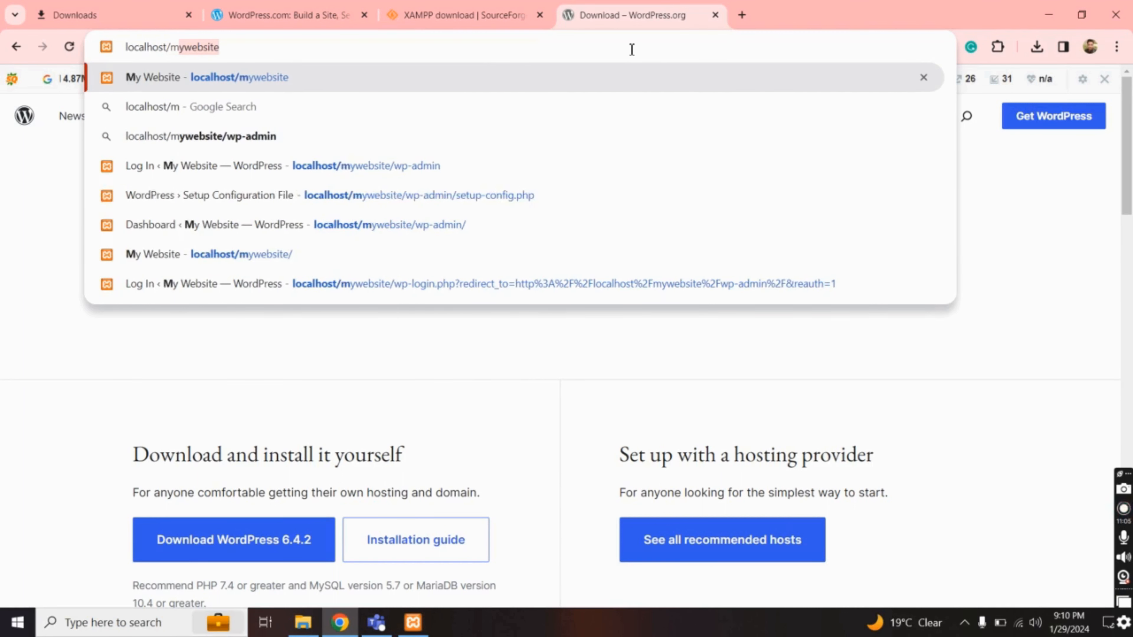
pyautogui.press('BackSpace')
pyautogui.write('ywebsite')
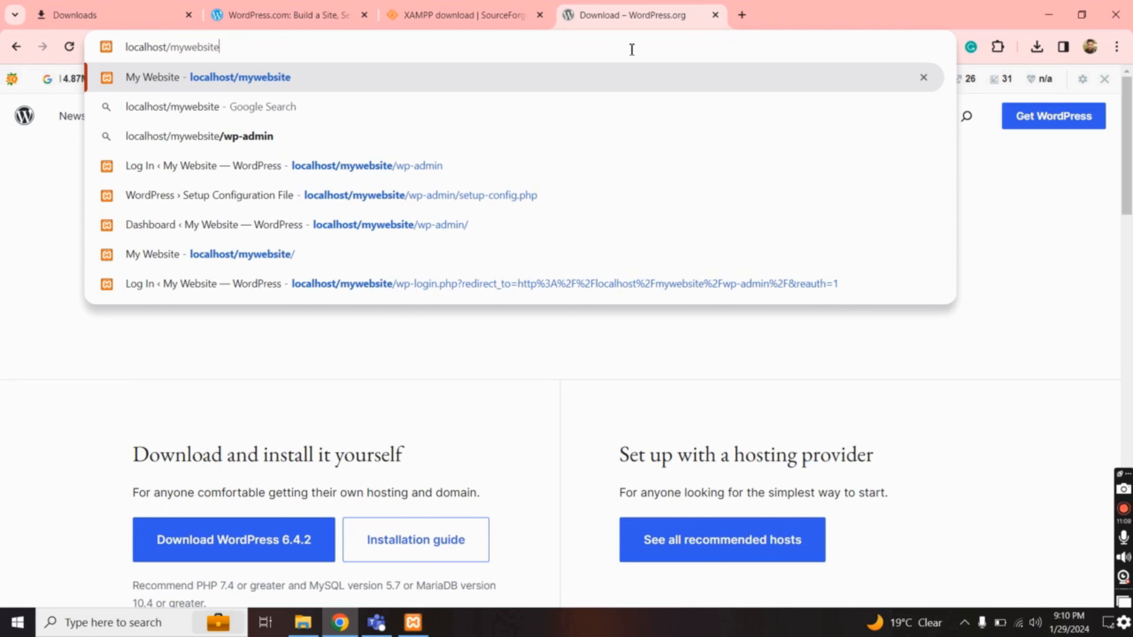
pyautogui.press('Return')
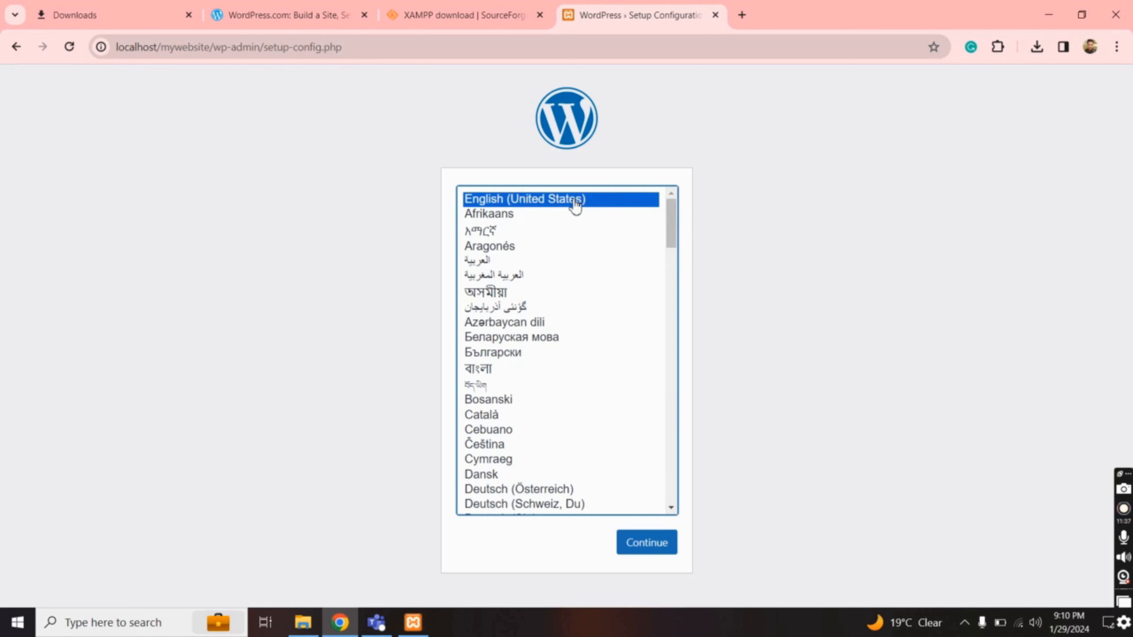
pyautogui.click(640, 550)
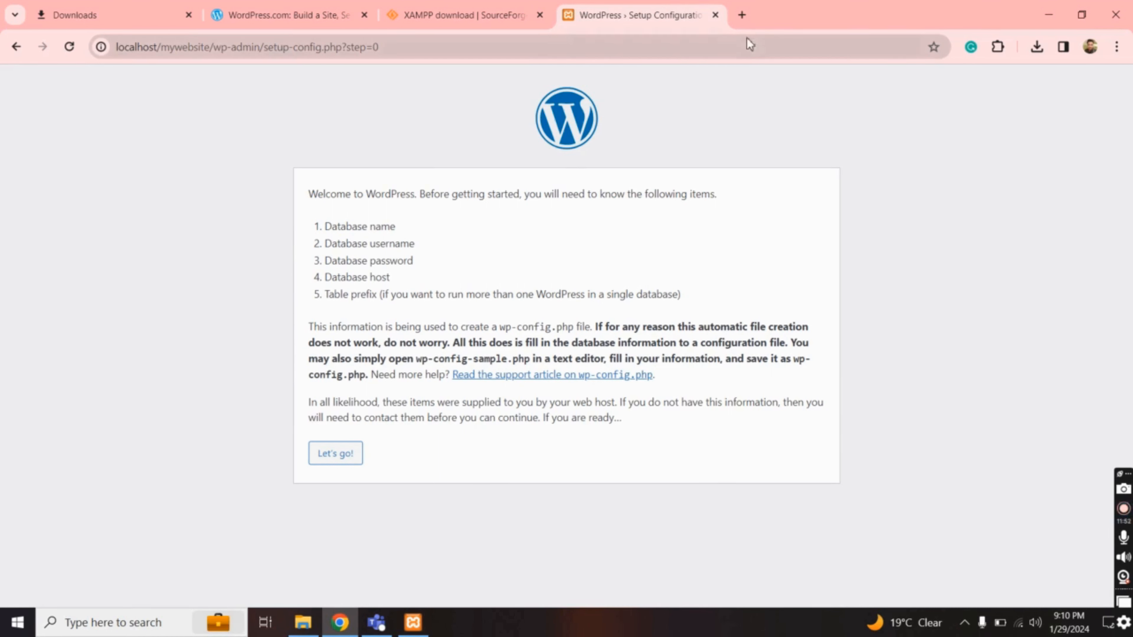
# Open localhost/phpmyadmin in a new browser tab
pyautogui.click(742, 16)
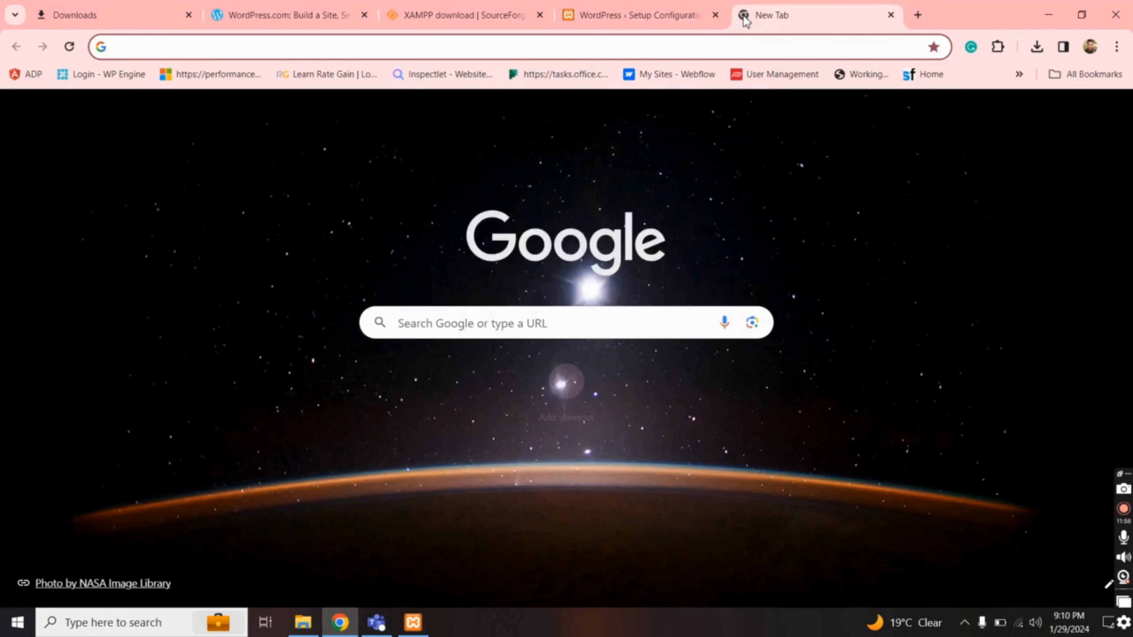
pyautogui.write('localhost')
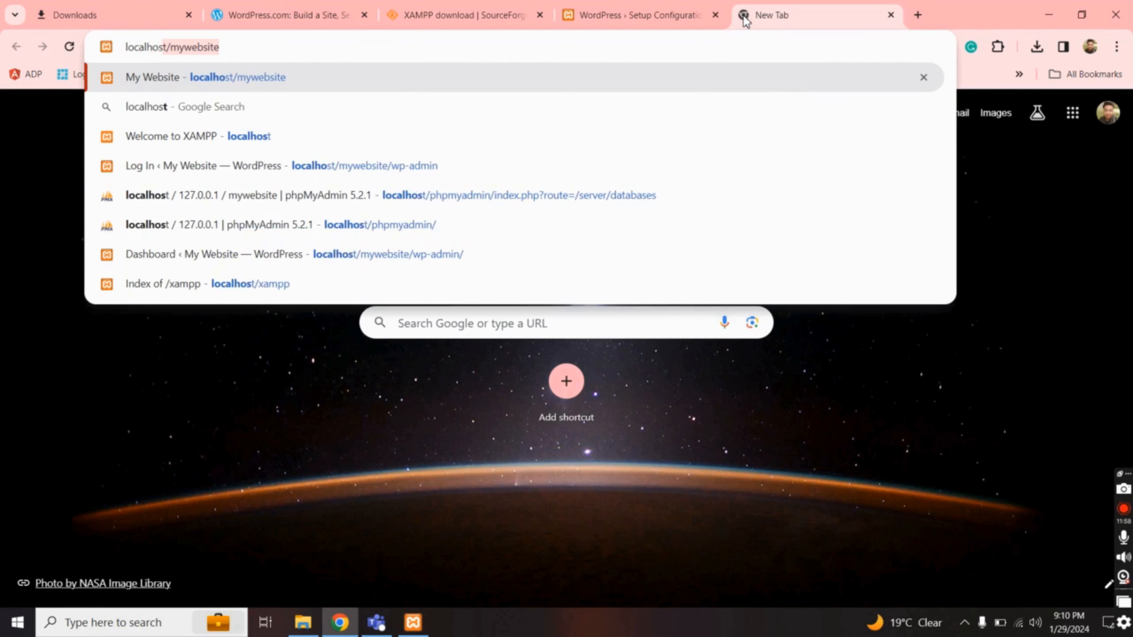
pyautogui.write('/ph')
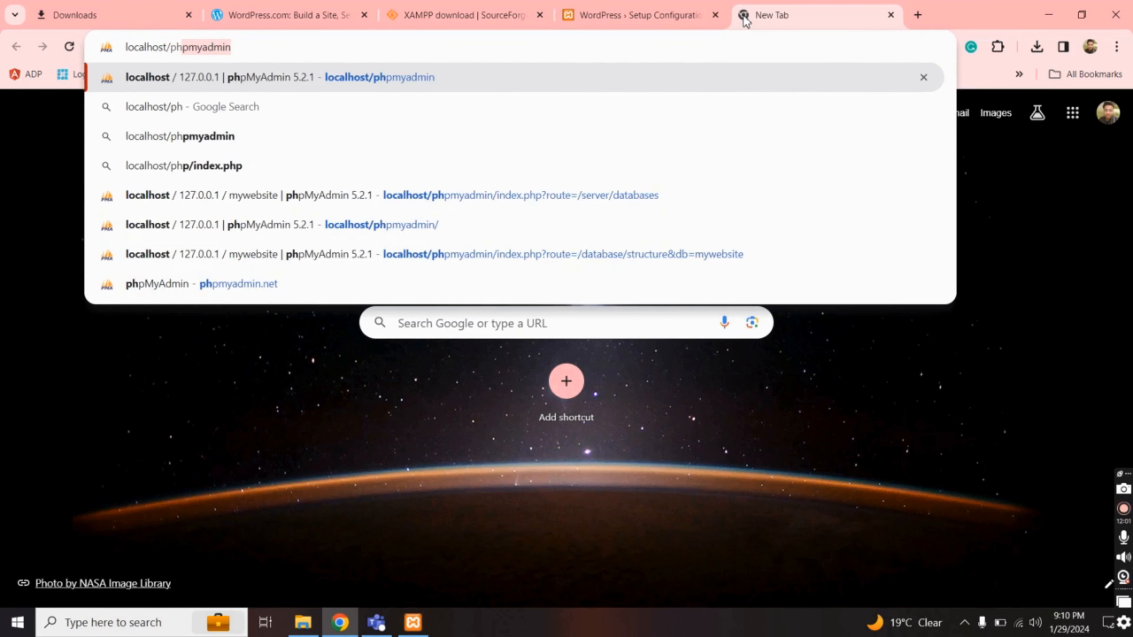
pyautogui.write('pmyD')
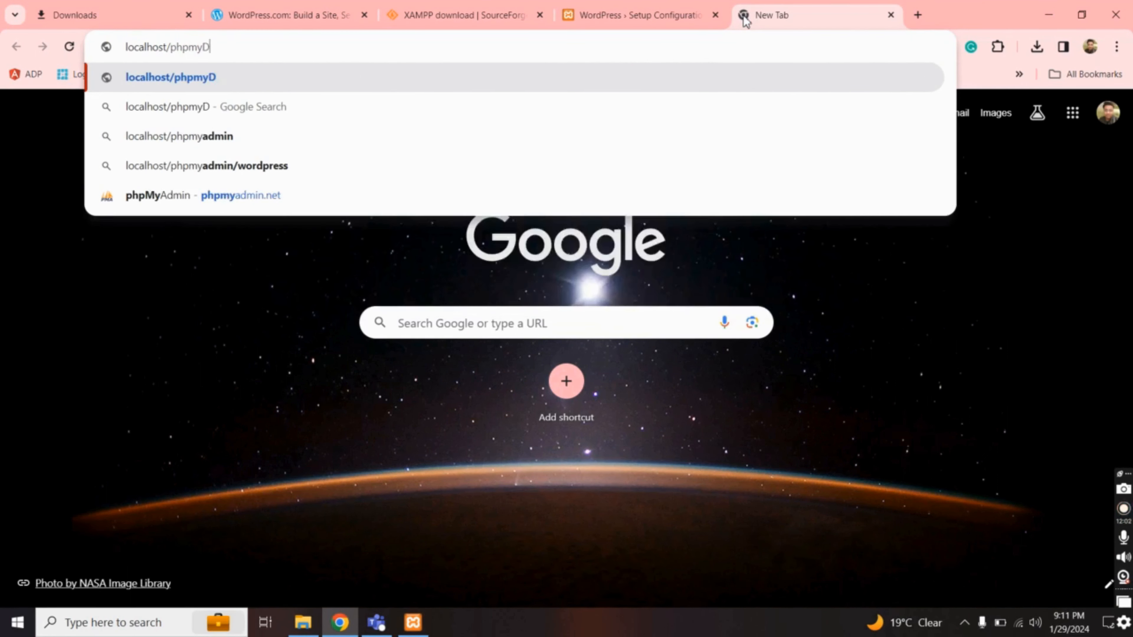
pyautogui.press('BackSpace')
pyautogui.write('admin')
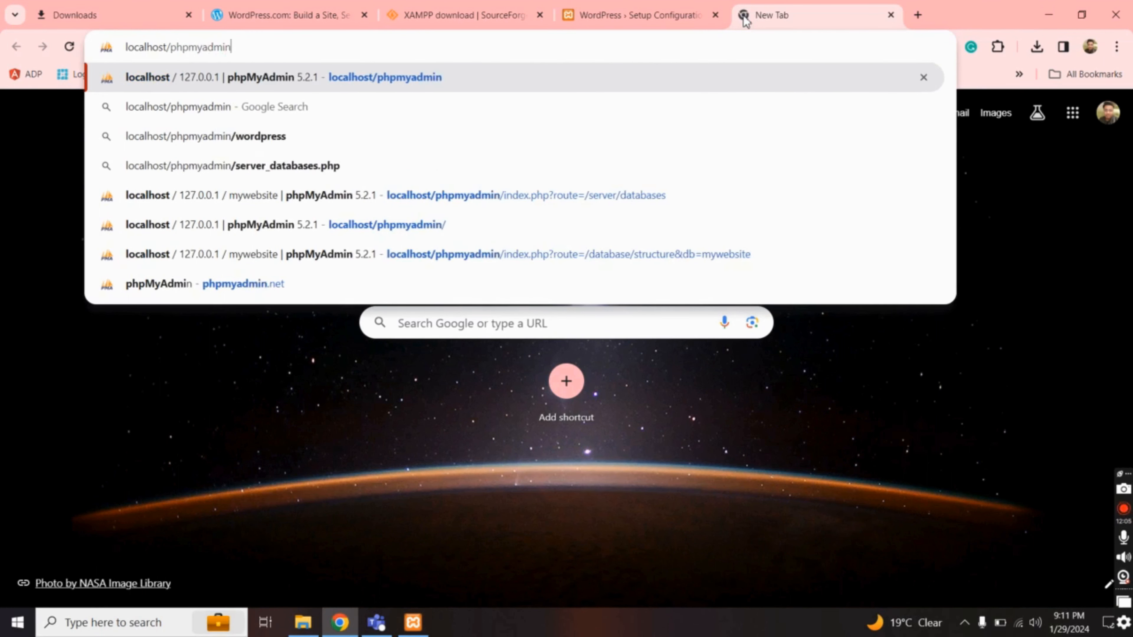
pyautogui.press('Return')
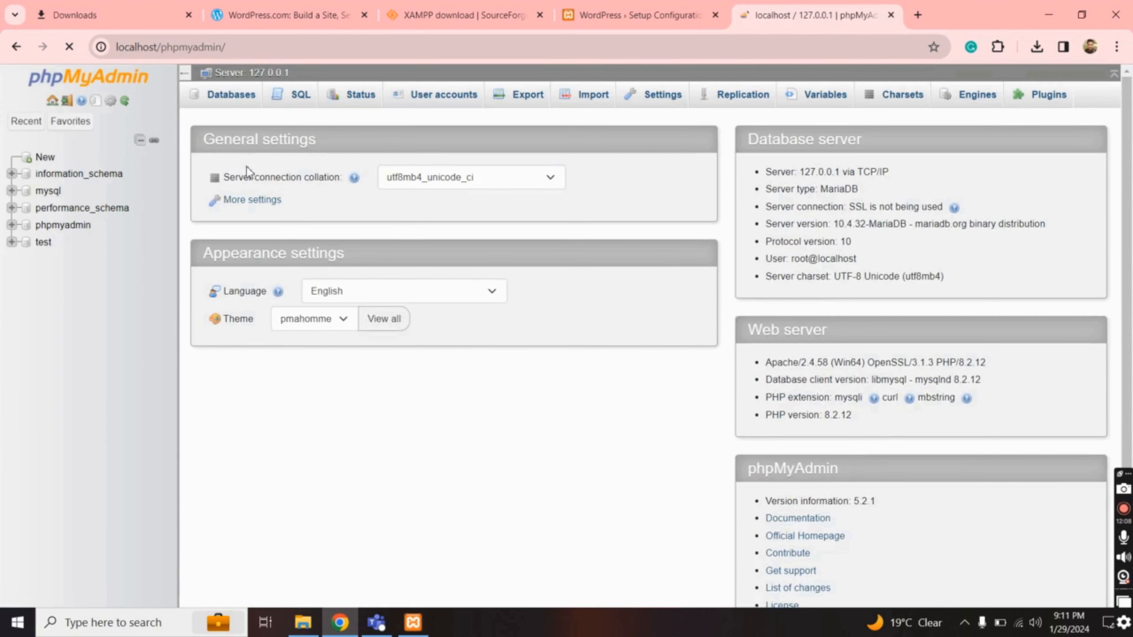
# Create a new database named mywebsite under Databases and open it
pyautogui.click(234, 101)
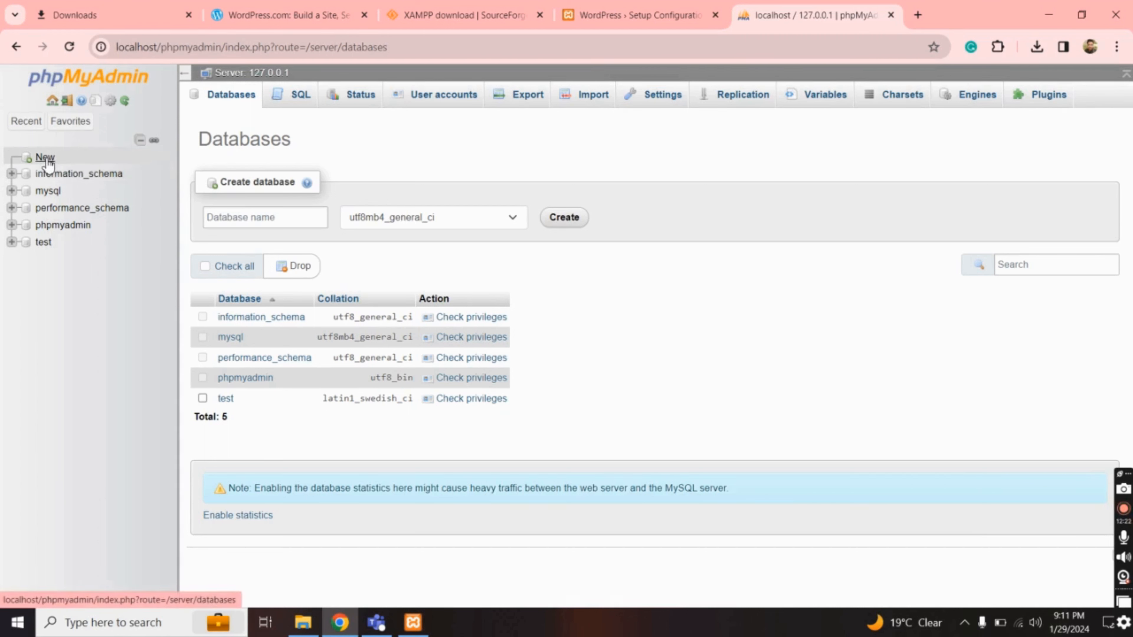
pyautogui.click(53, 162)
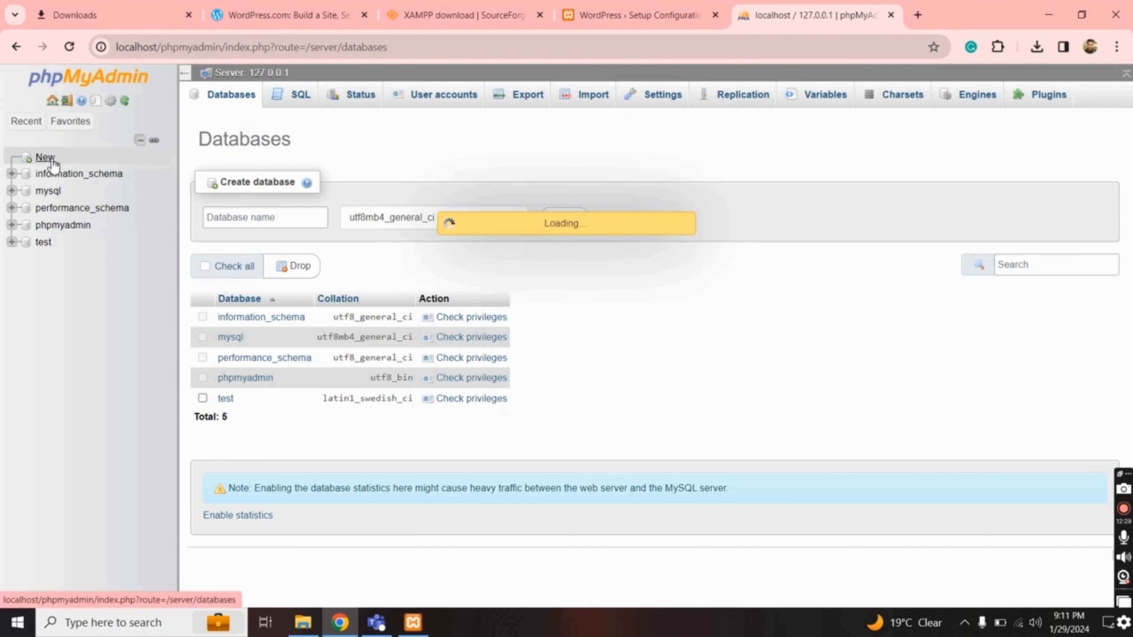
pyautogui.click(267, 217)
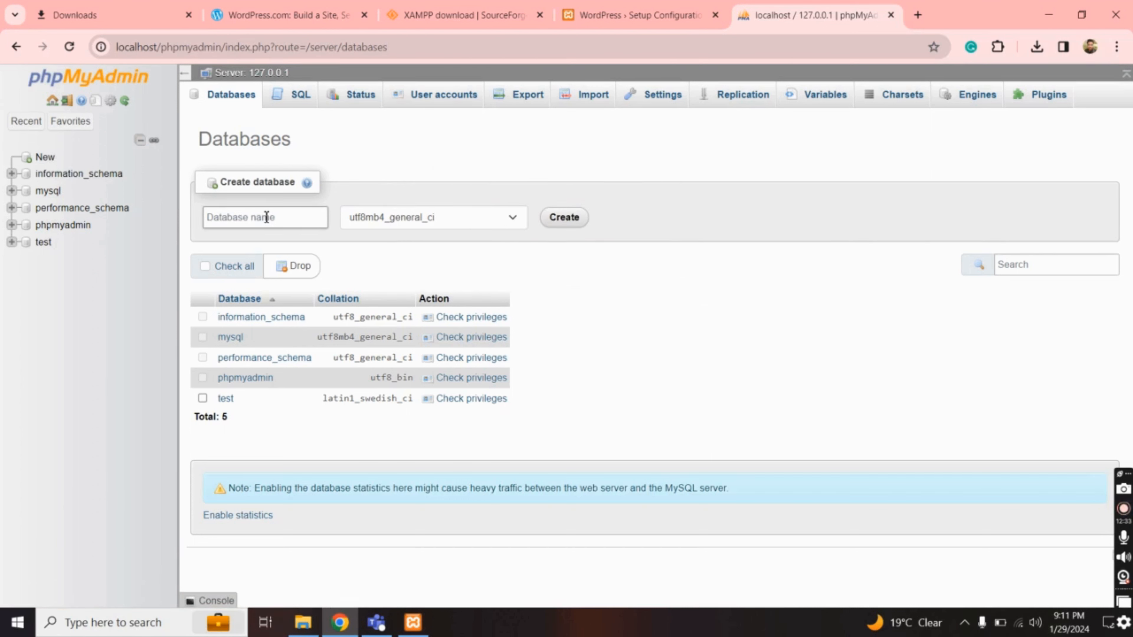
pyautogui.write('mywesbi')
pyautogui.press('BackSpace')
pyautogui.press('BackSpace')
pyautogui.write('bsite')
pyautogui.click(565, 219)
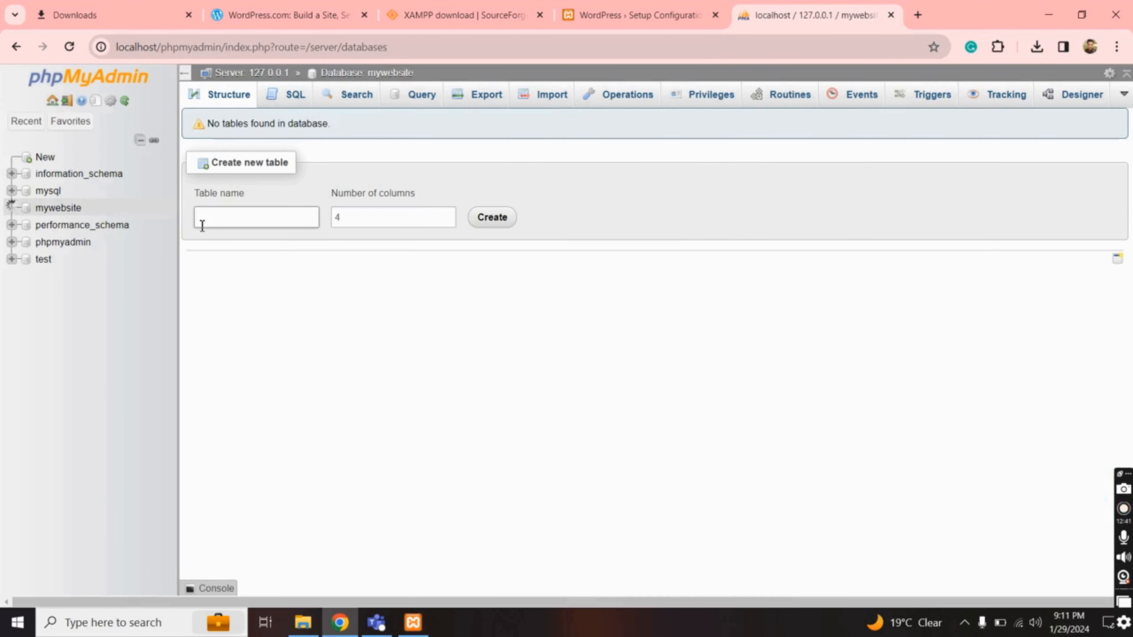
pyautogui.click(71, 211)
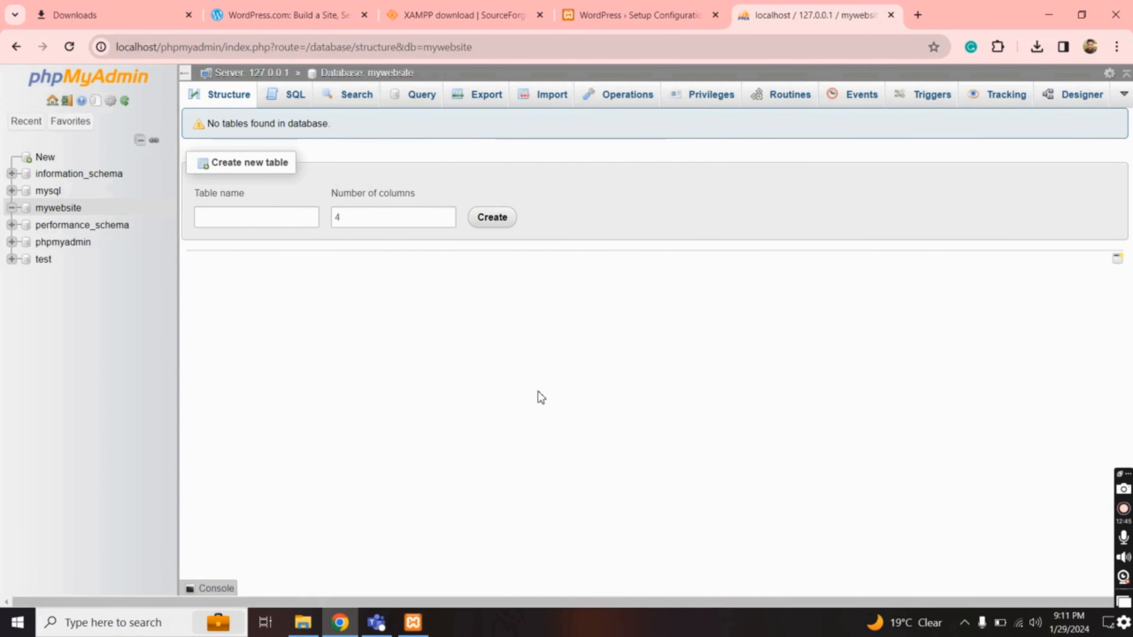
# Submit database mywebsite, user root, blank password, host localhost and prefix wp_
pyautogui.click(642, 16)
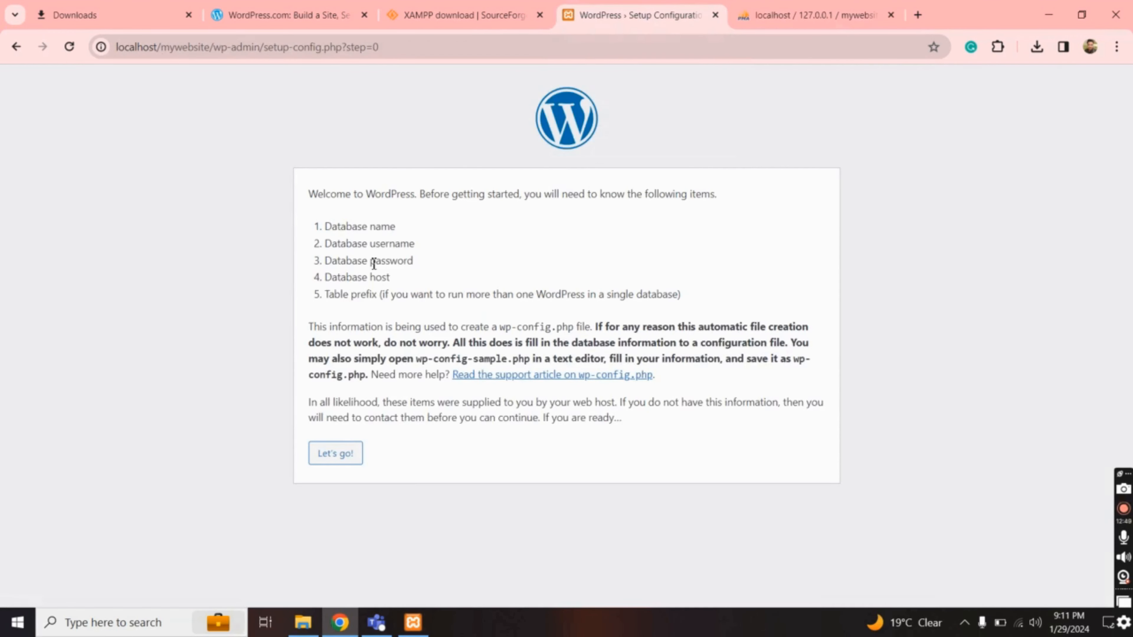
pyautogui.click(332, 460)
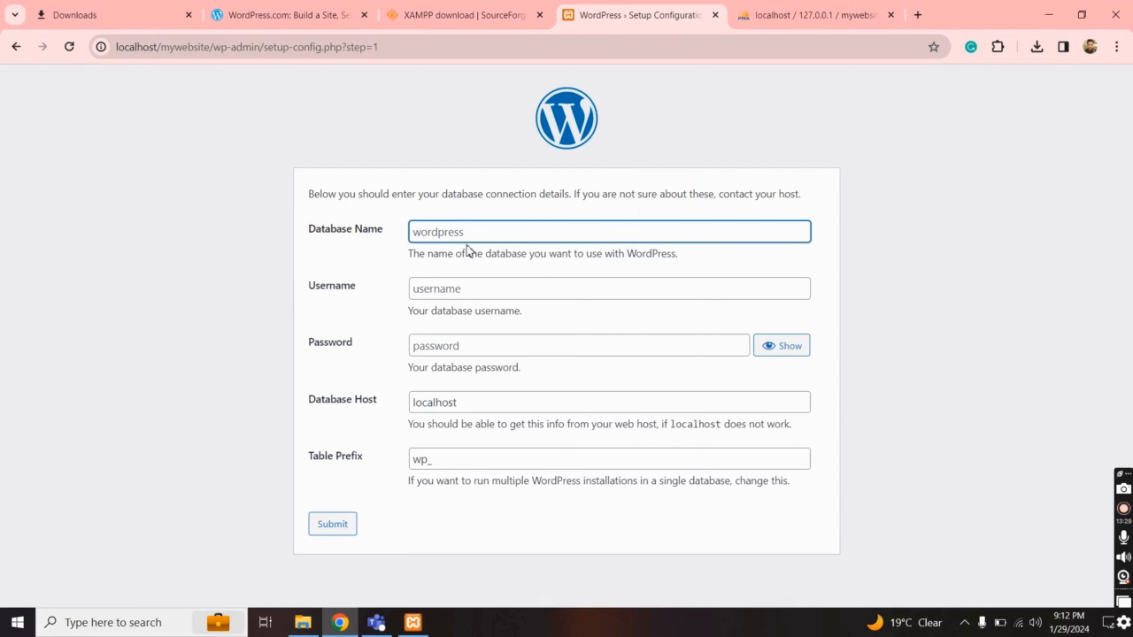
pyautogui.write('myw')
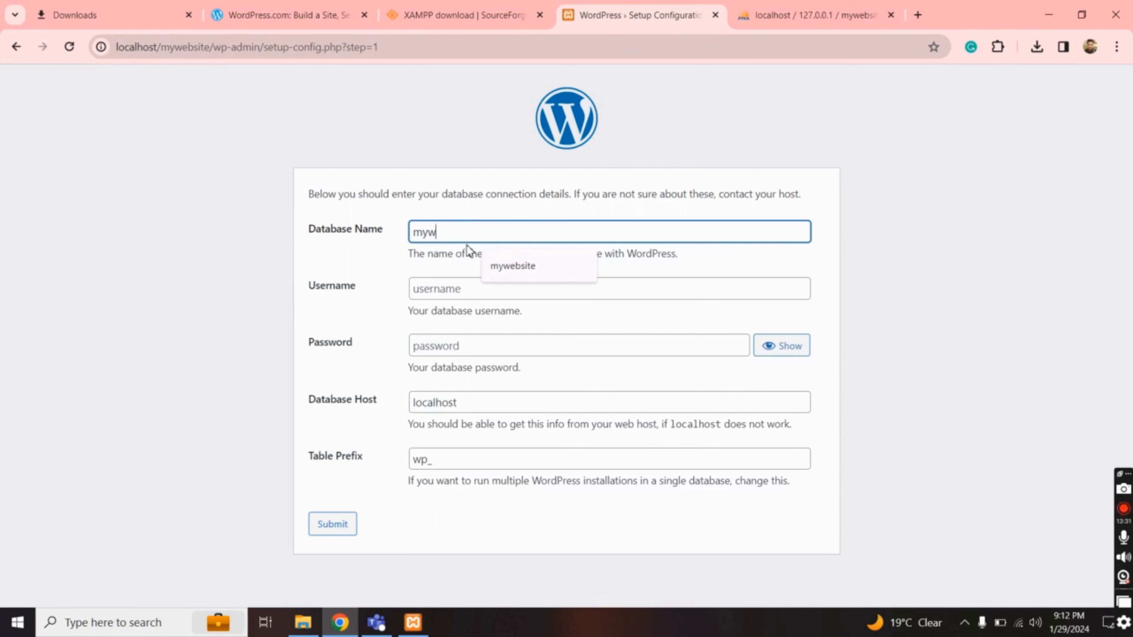
pyautogui.write('ebsite')
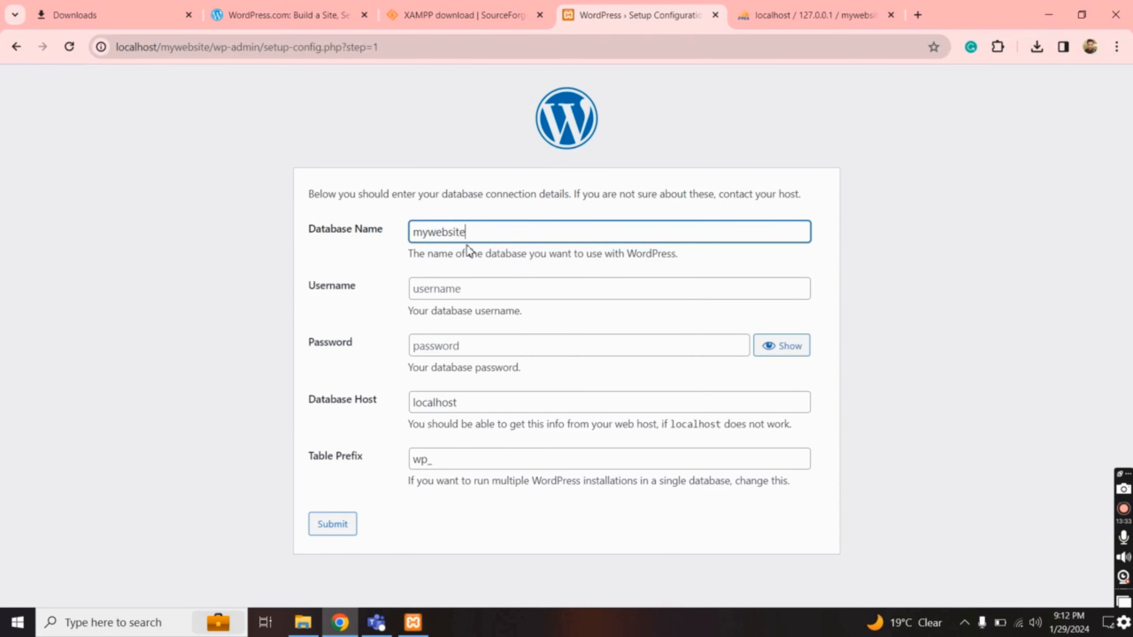
pyautogui.click(447, 295)
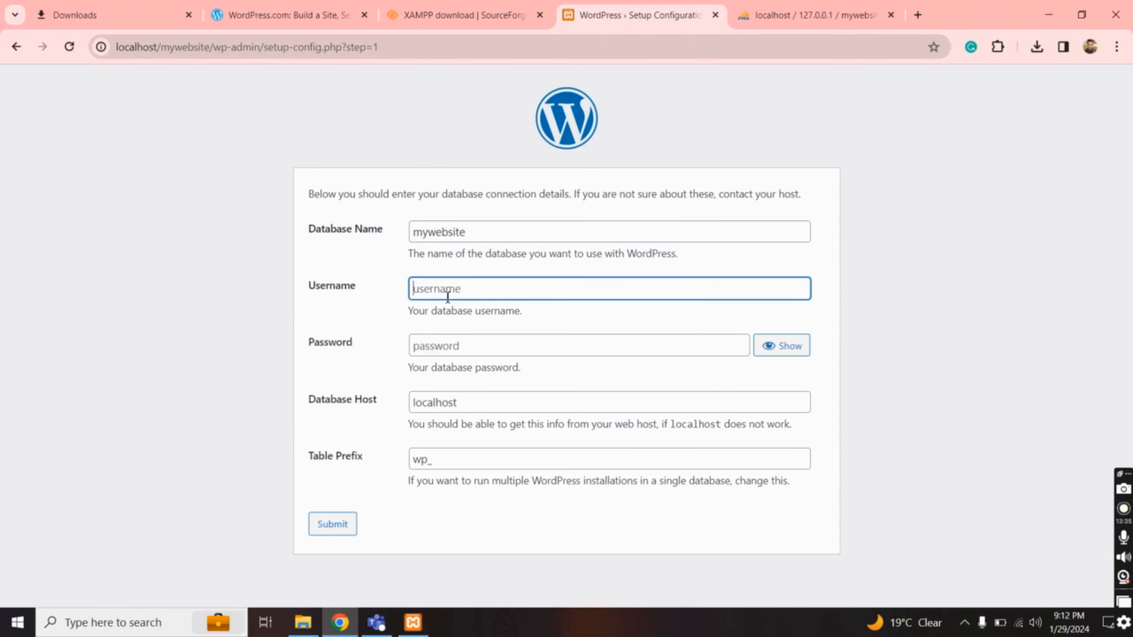
pyautogui.click(779, 16)
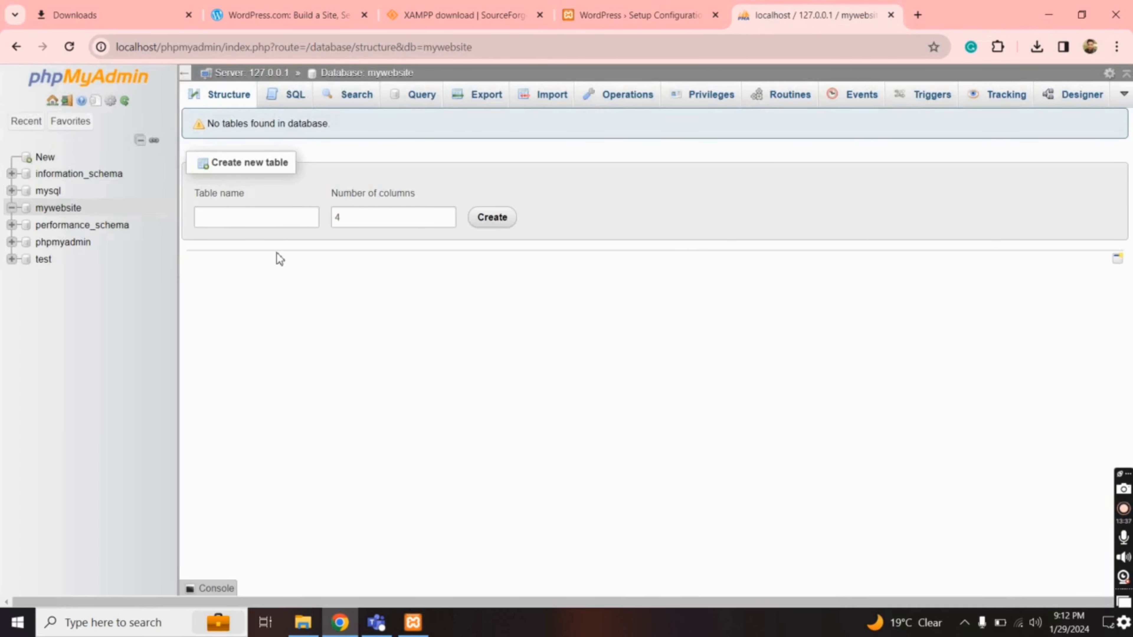
pyautogui.click(625, 17)
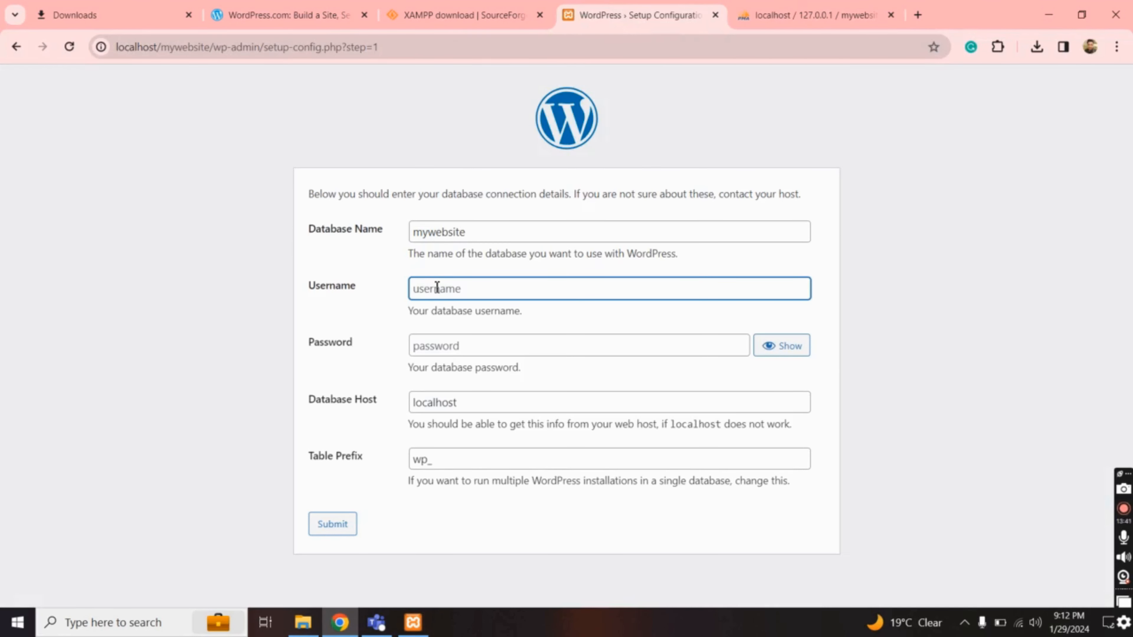
pyautogui.write('root')
pyautogui.click(437, 348)
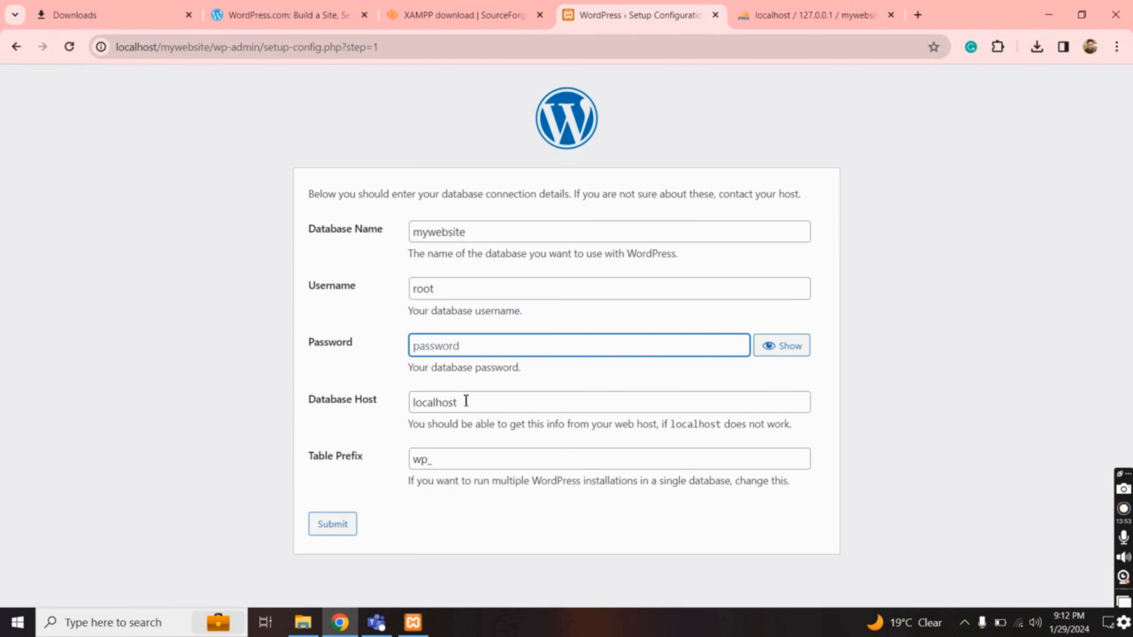
pyautogui.moveTo(469, 404); pyautogui.dragTo(400, 398)
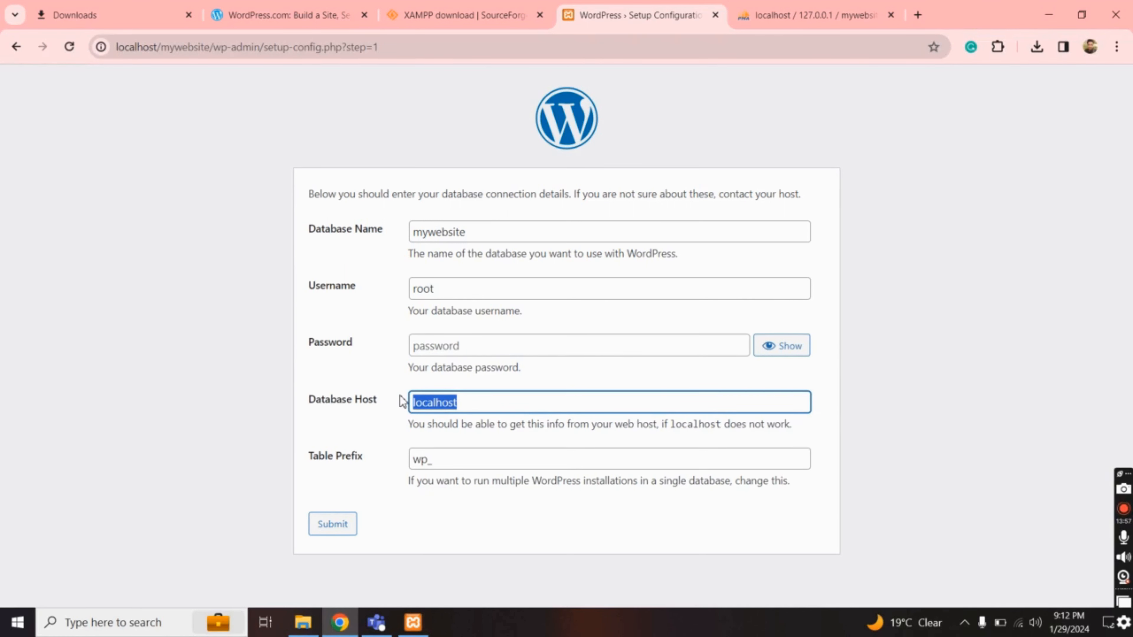
pyautogui.click(456, 458)
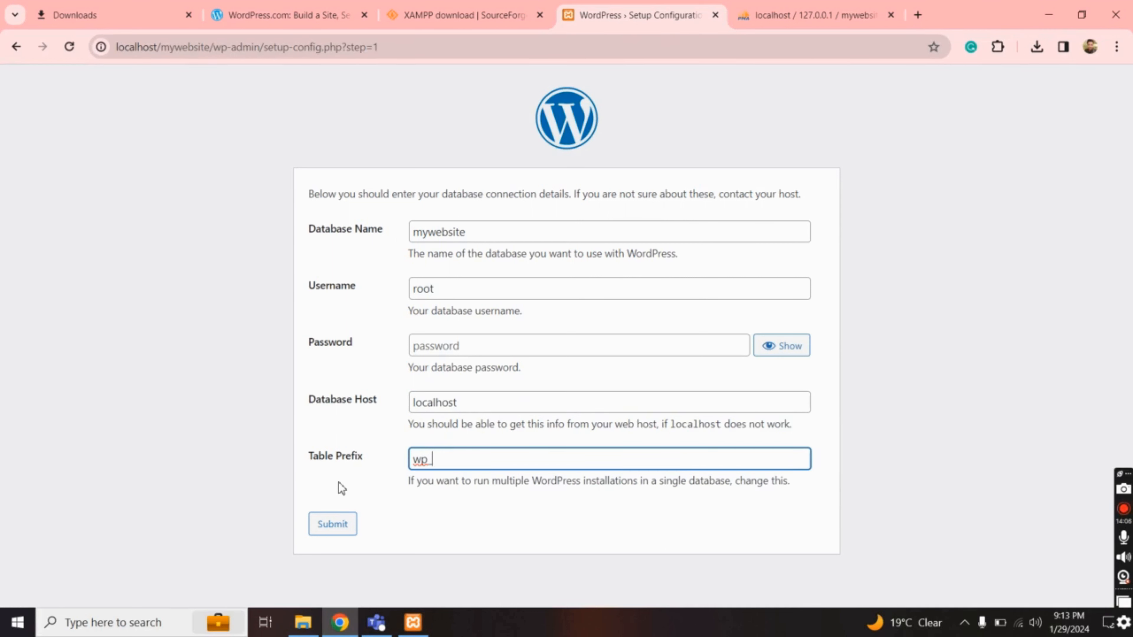
pyautogui.click(332, 528)
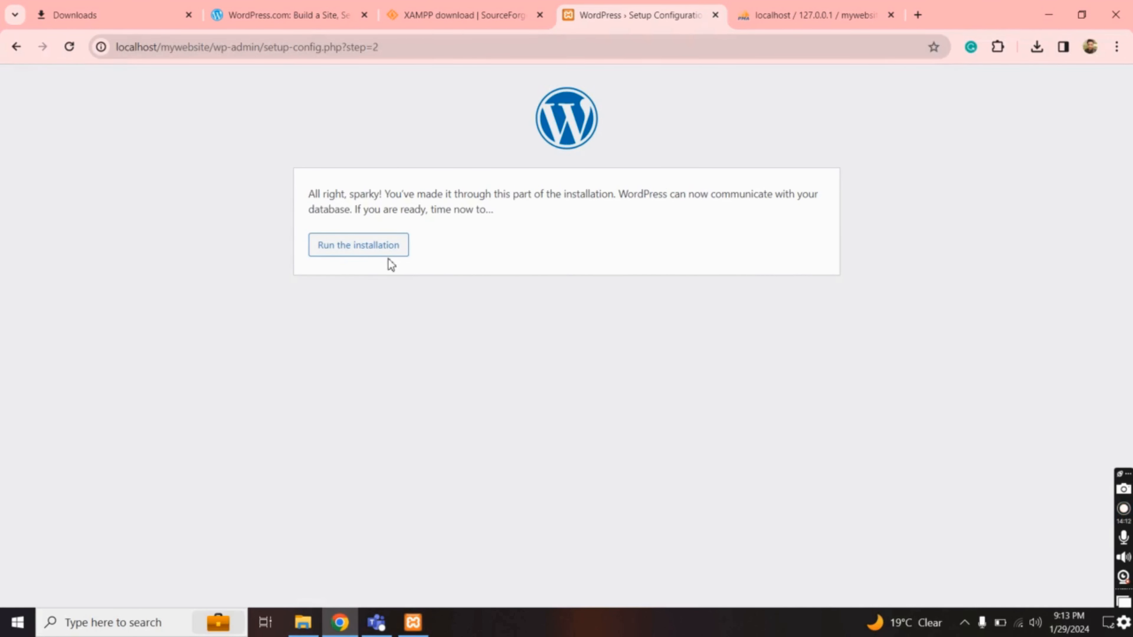
# Start the installation with site title 'My Website' and admin username mywebsite
pyautogui.click(365, 253)
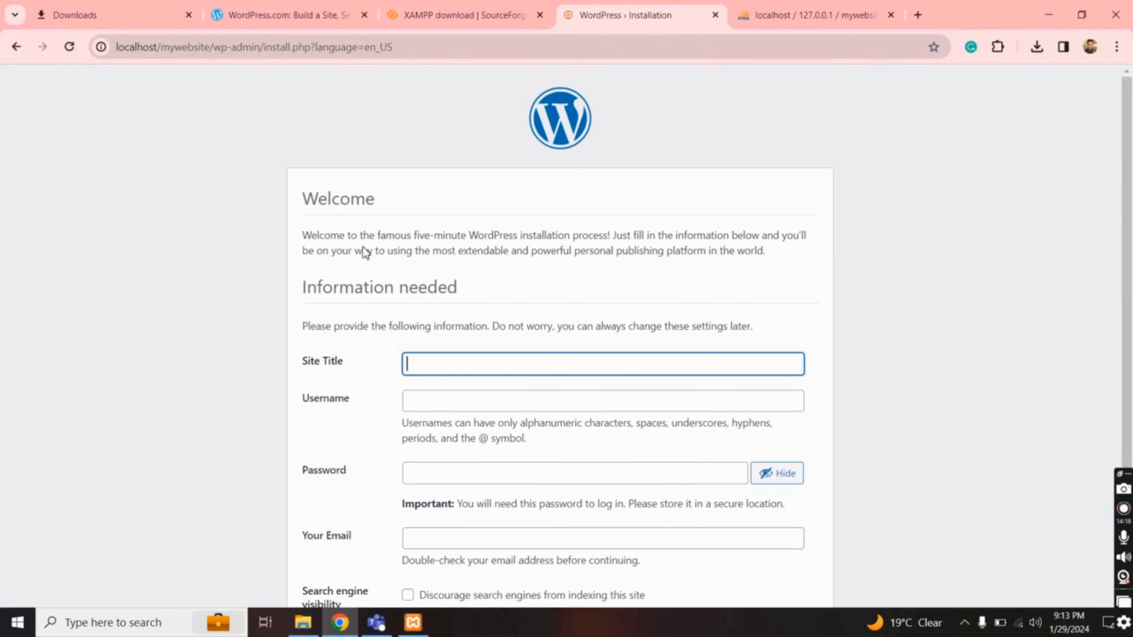
pyautogui.click(428, 365)
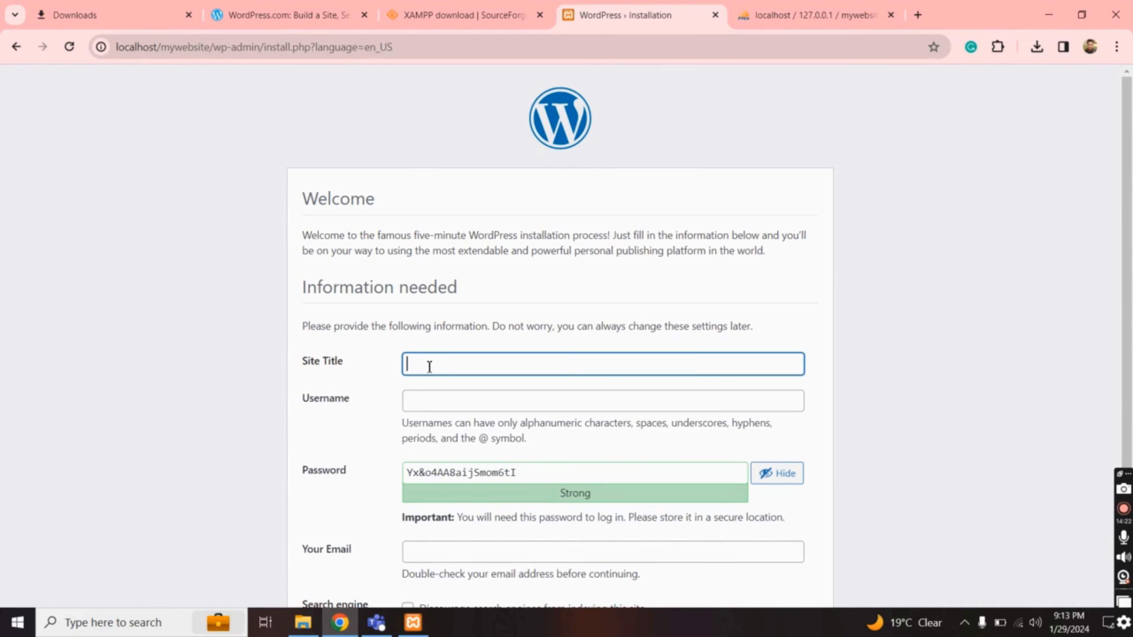
pyautogui.write('My Website')
pyautogui.press('Tab')
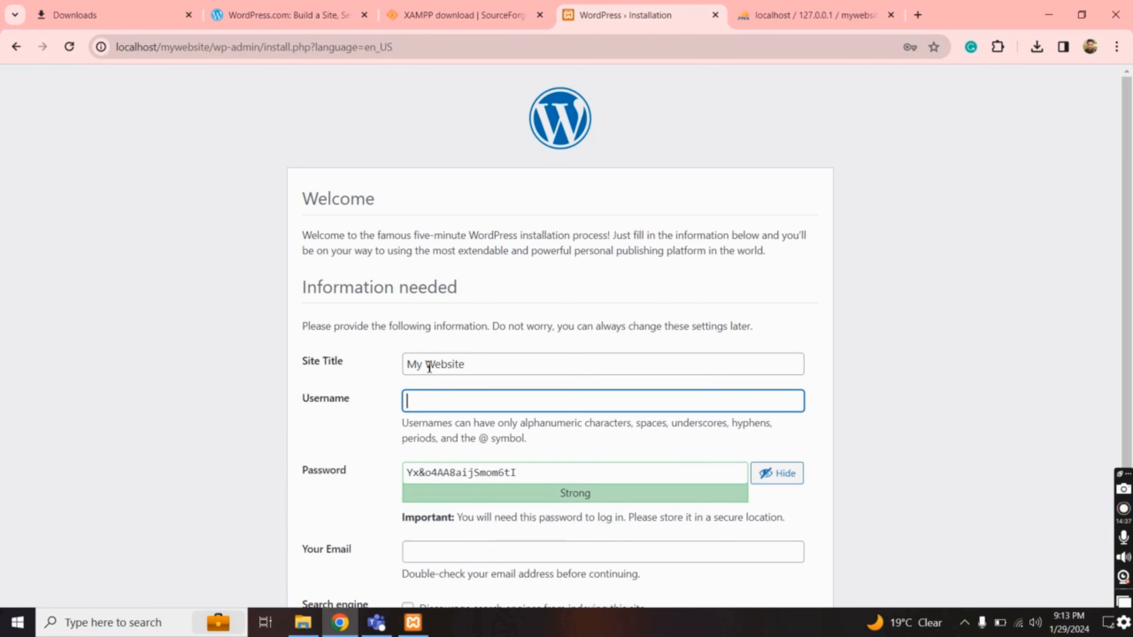
pyautogui.write('mywebsite')
# Select the whole suggested strong admin password
pyautogui.click(445, 473)
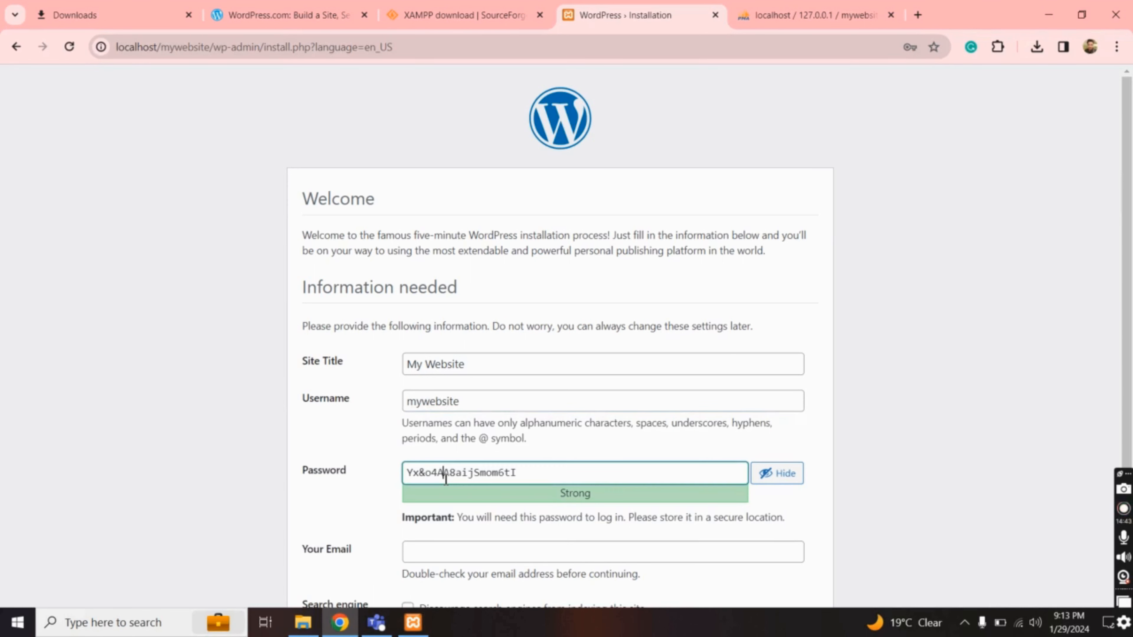
pyautogui.hotkey('ctrl', 'a')
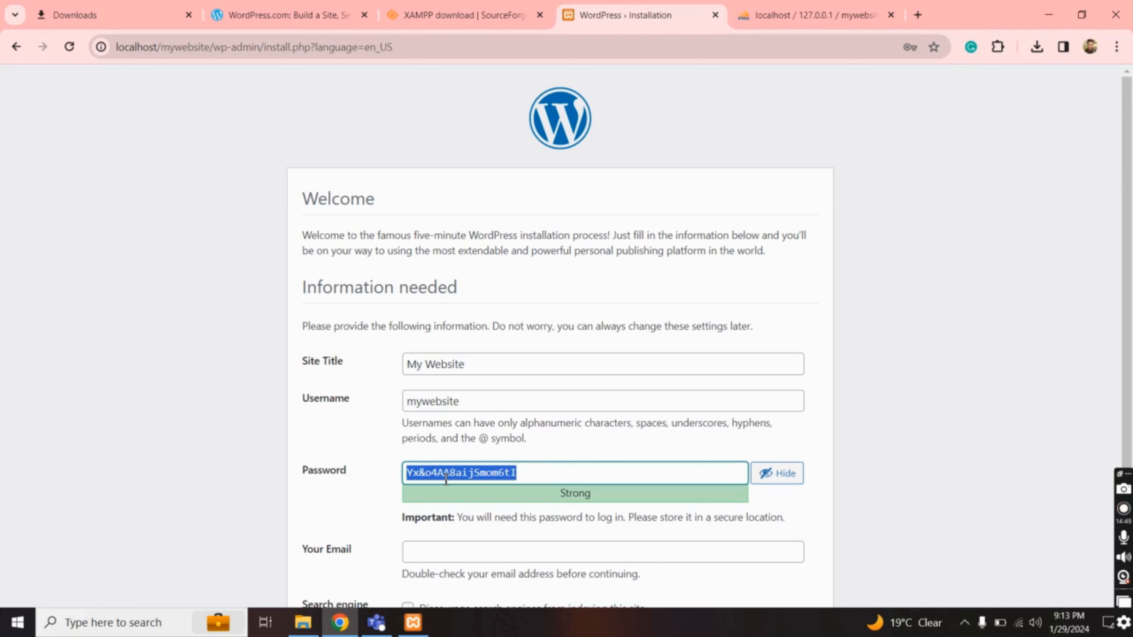
pyautogui.click(570, 481)
pyautogui.moveTo(546, 477); pyautogui.dragTo(394, 482)
pyautogui.click(435, 400)
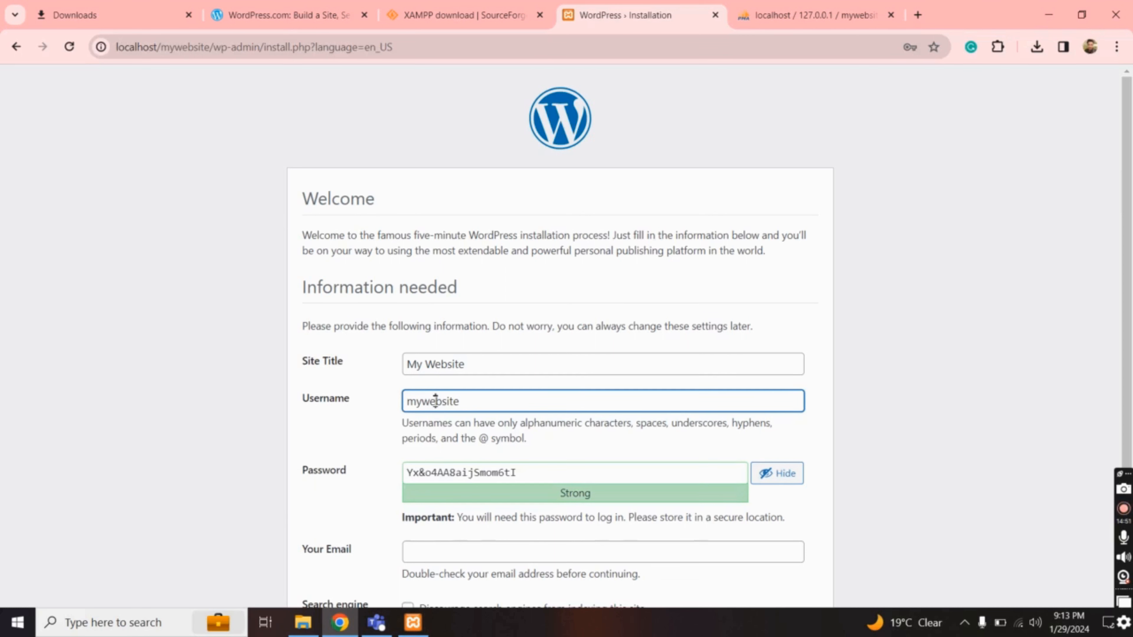
pyautogui.click(431, 471)
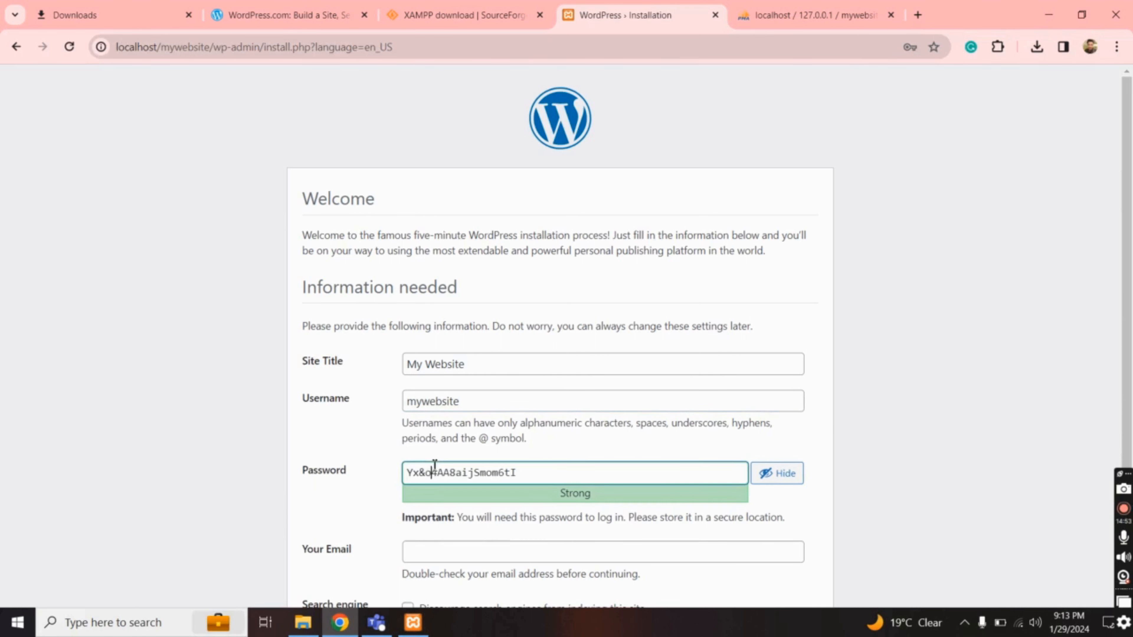
# Fill in the administrator's e-mail address
pyautogui.click(434, 557)
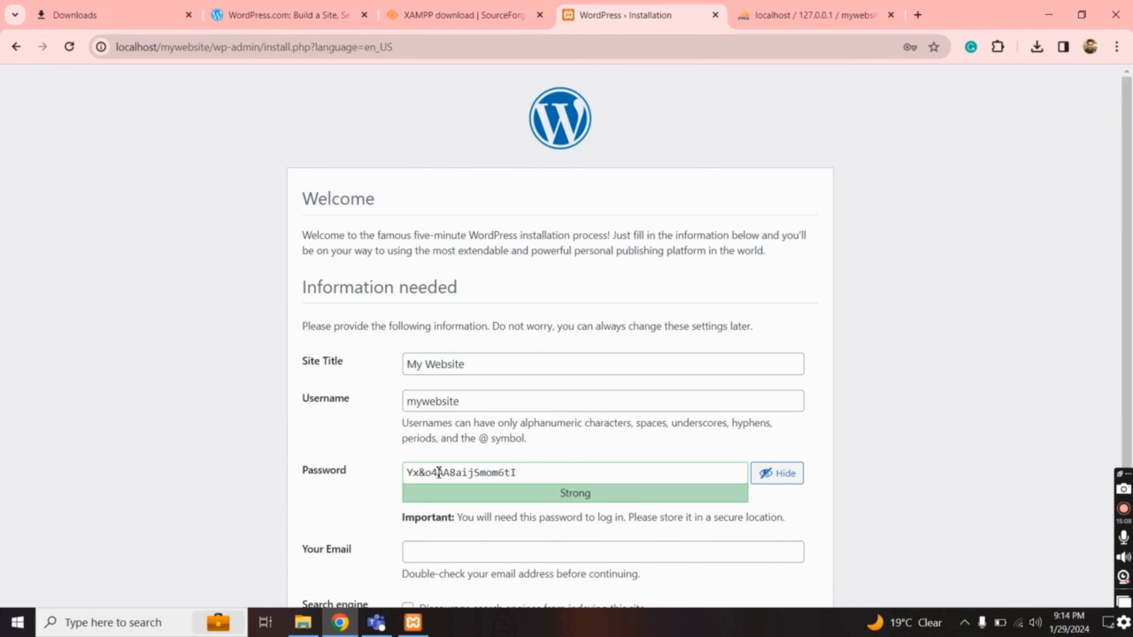
pyautogui.click(433, 550)
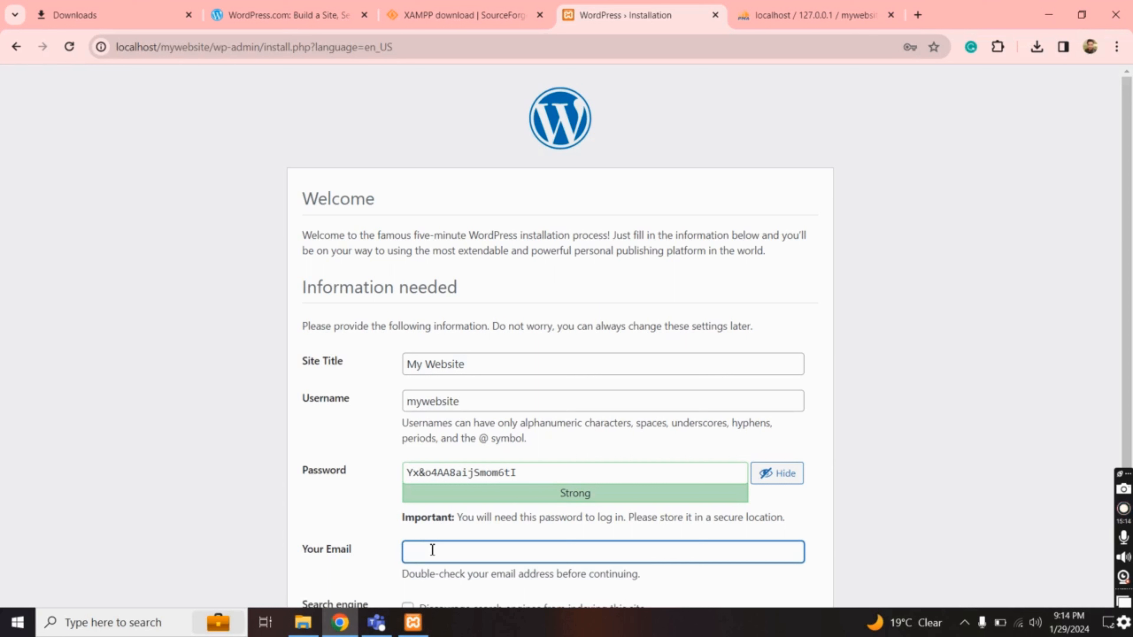
pyautogui.press('Tab')
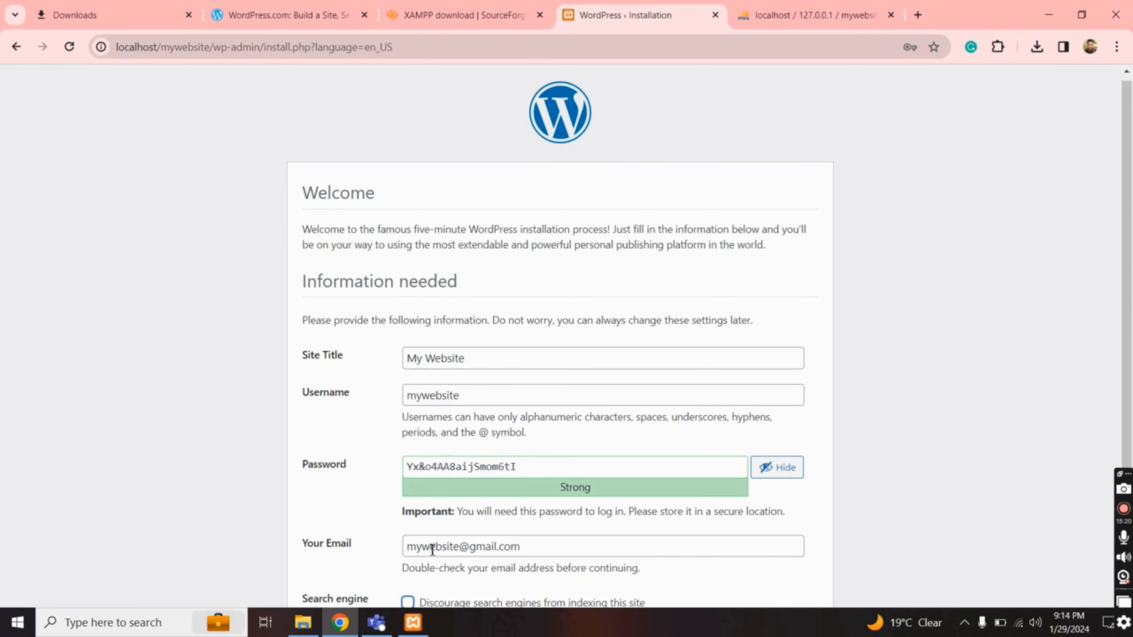
# Leave search engine indexing allowed and install WordPress to reach Success!
pyautogui.scroll(-3, 678, 551)
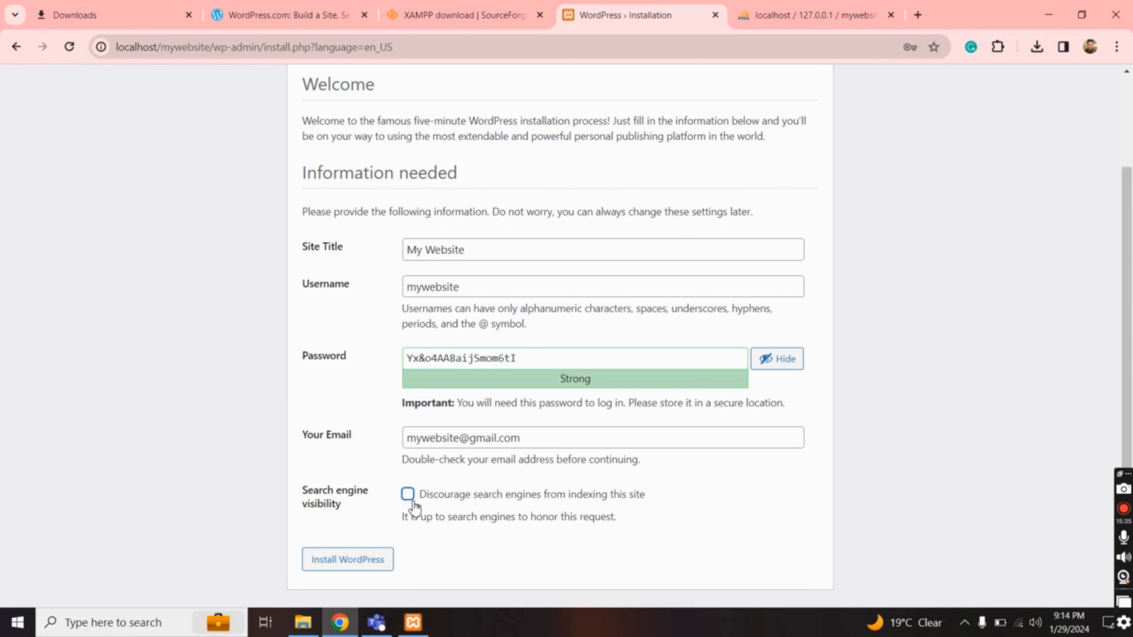
pyautogui.click(407, 494)
pyautogui.click(408, 494)
pyautogui.click(347, 560)
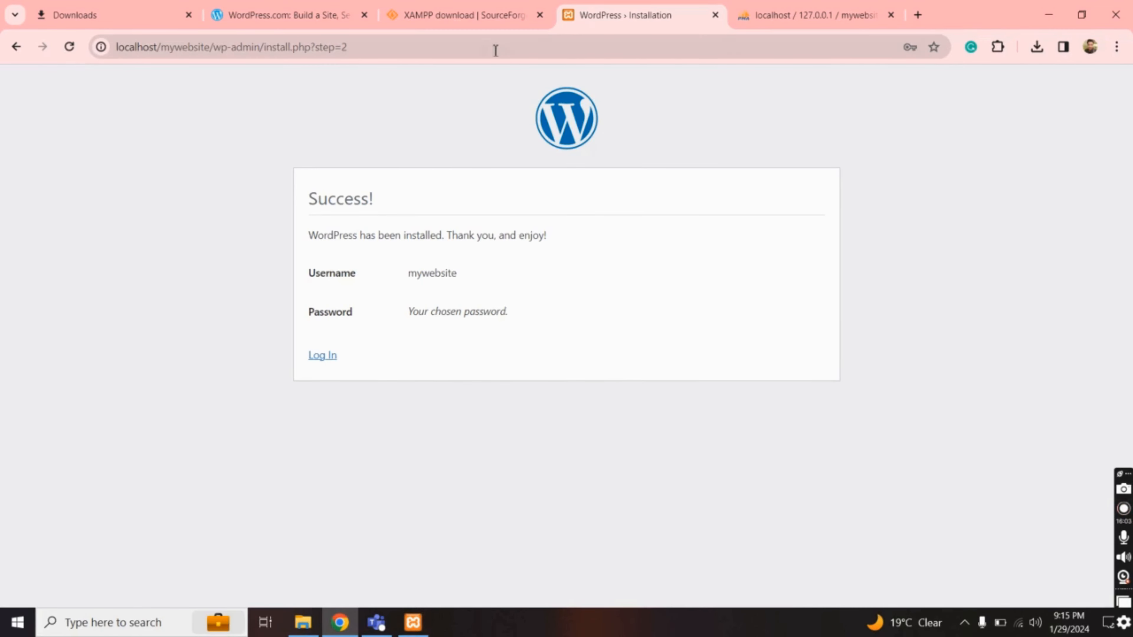
pyautogui.click(476, 19)
# Load the new site at localhost/mywebsite, then return to the Success! page tab
pyautogui.click(455, 52)
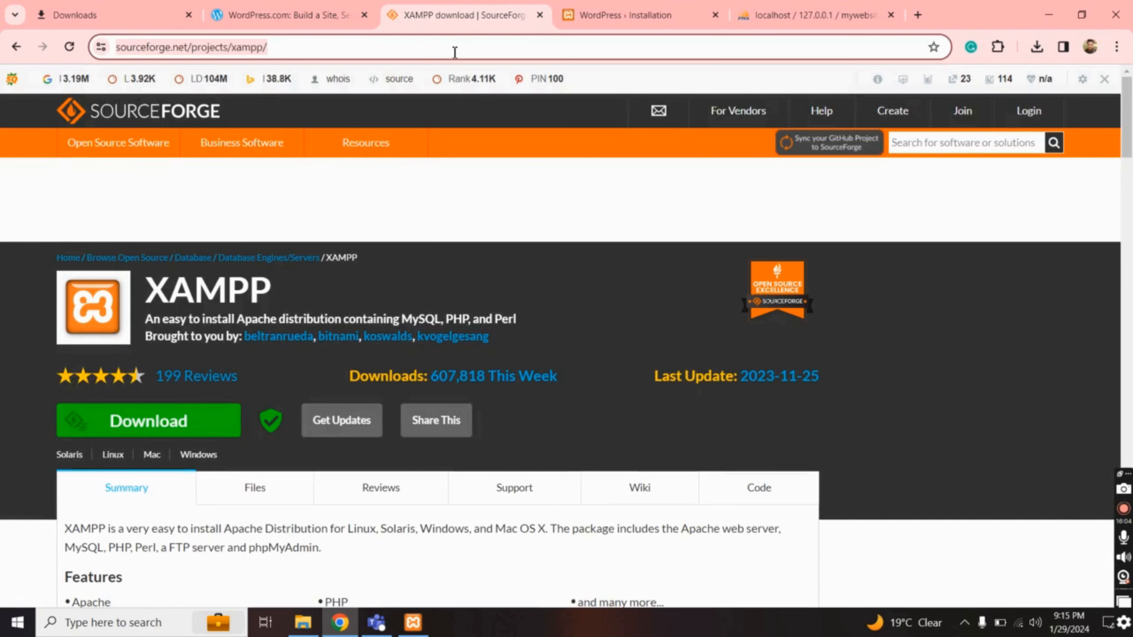
pyautogui.write('localho')
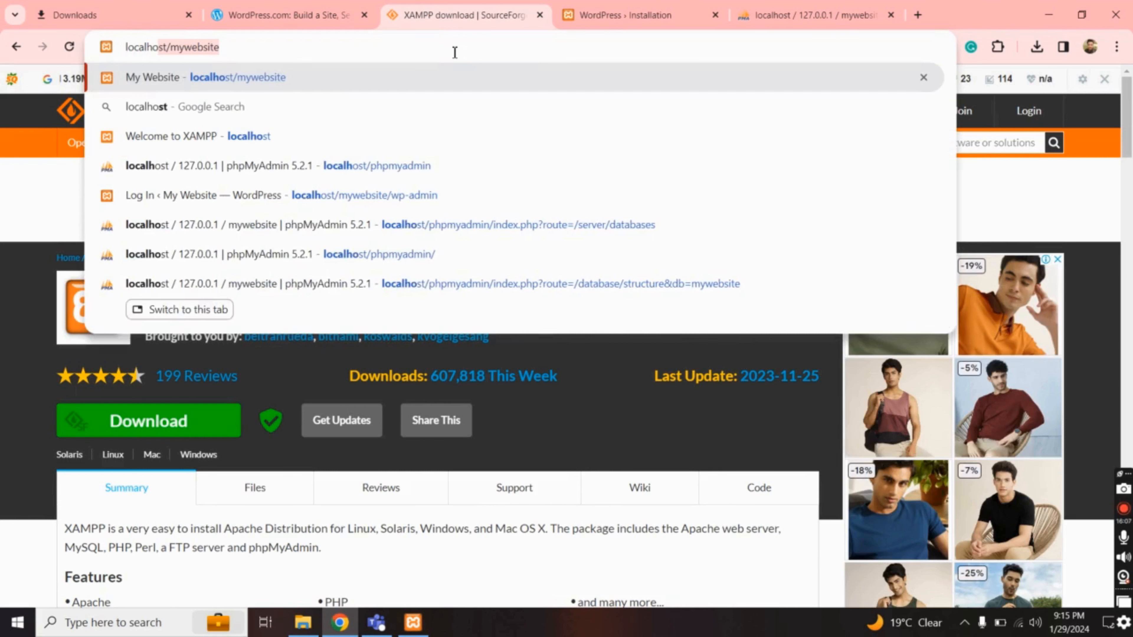
pyautogui.write('st/mywebsite')
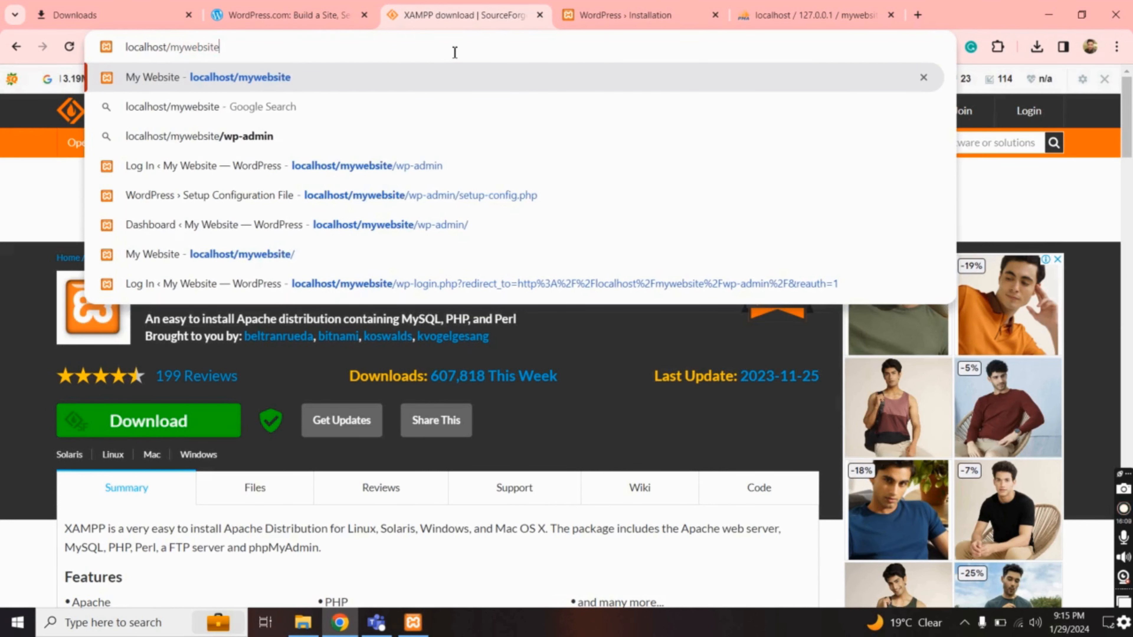
pyautogui.press('Return')
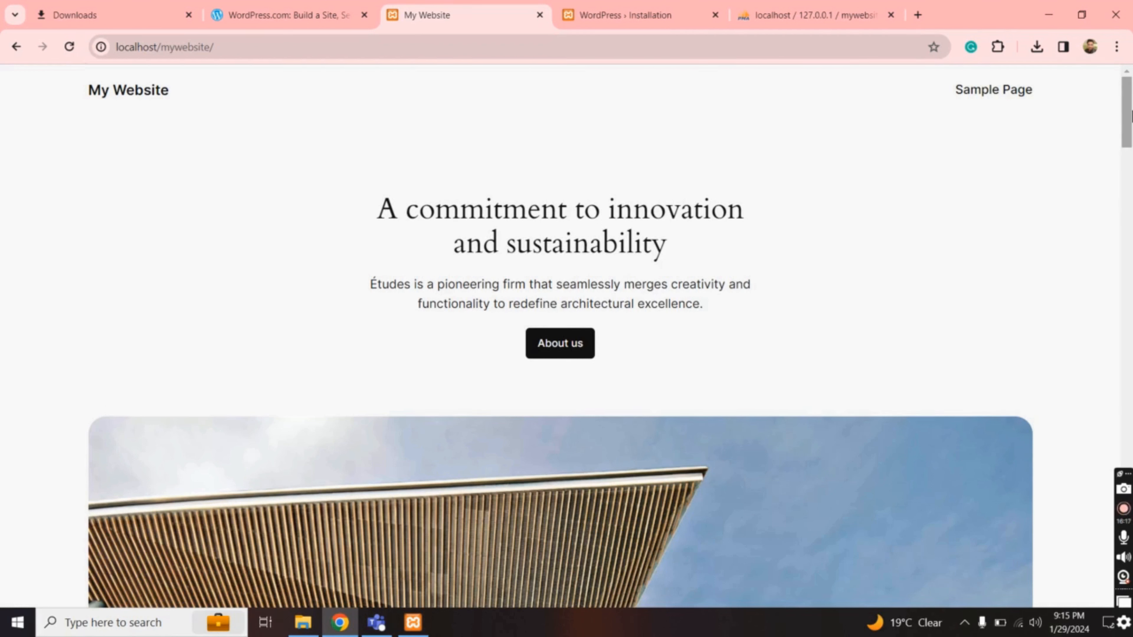
pyautogui.moveTo(1130, 117); pyautogui.dragTo(1120, 58)
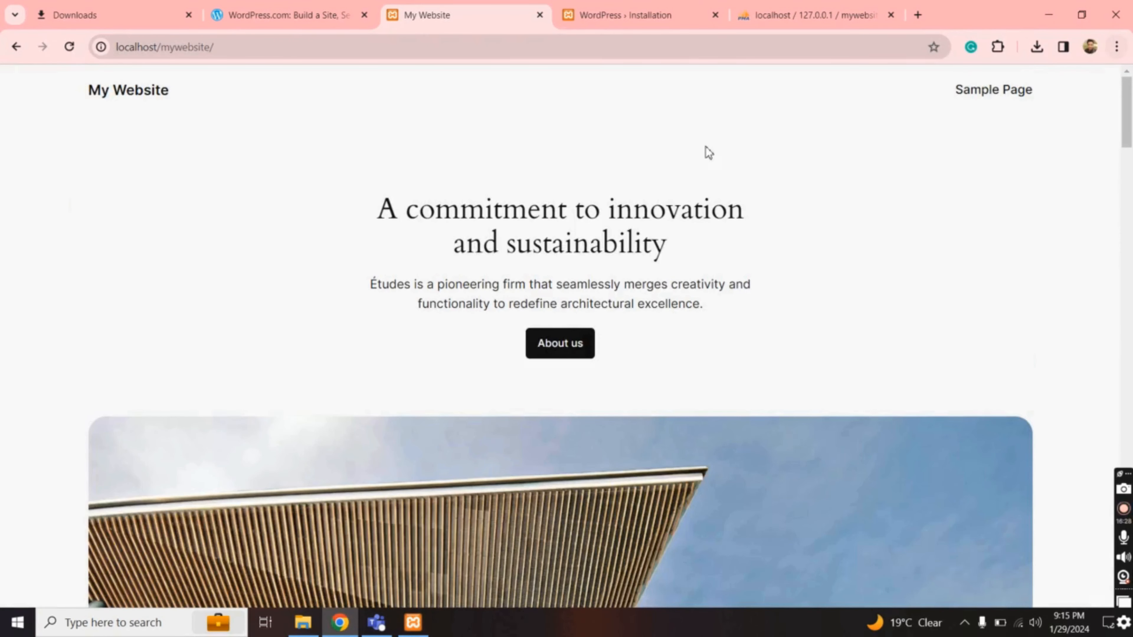
pyautogui.click(626, 17)
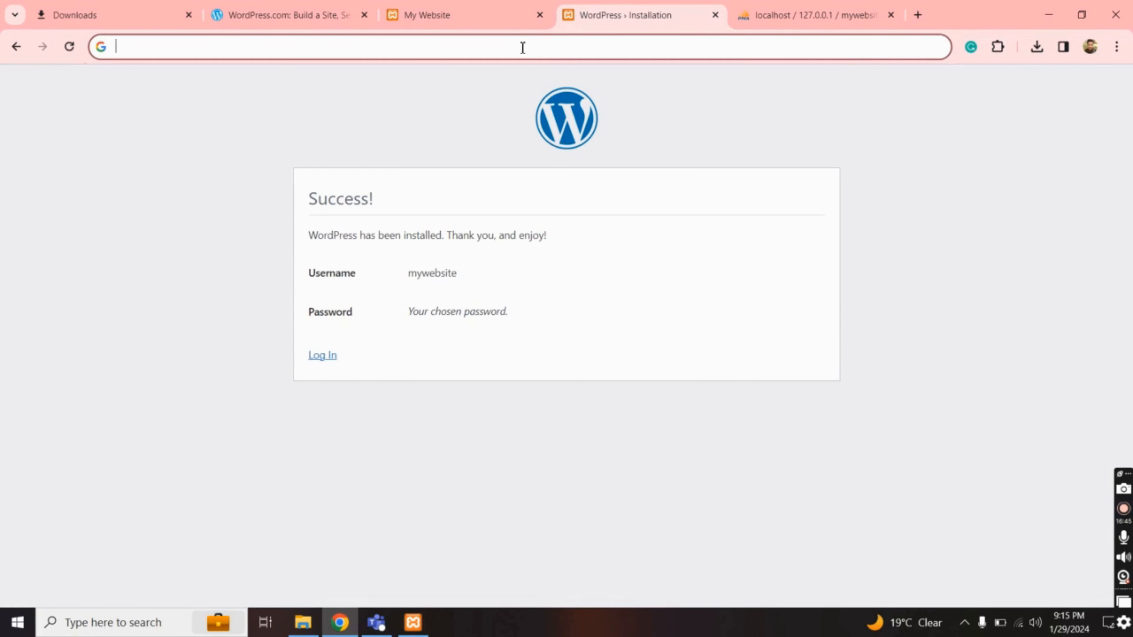
# Log in at localhost/mywebsite/wp-admin as mywebsite with the pasted admin password
pyautogui.write('localh')
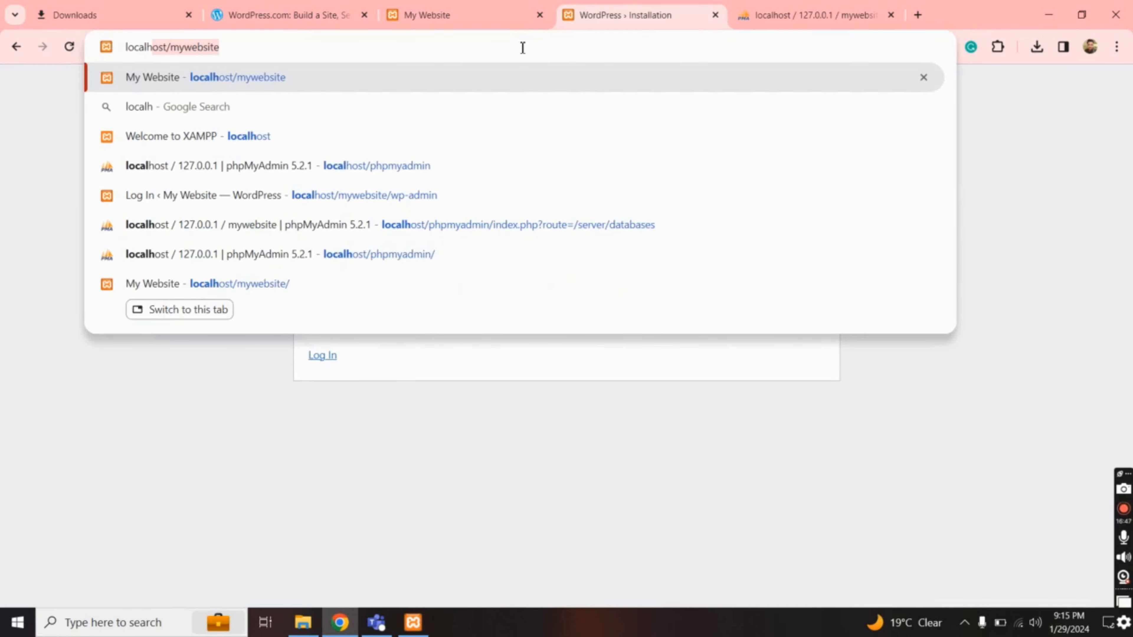
pyautogui.write('ost/mywebsi')
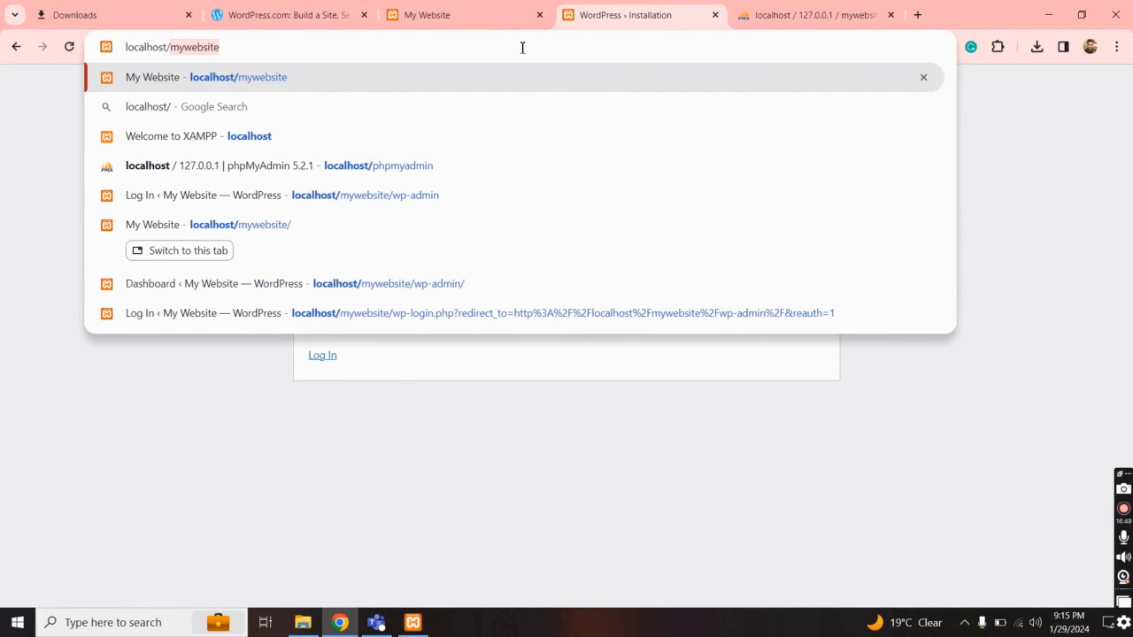
pyautogui.write('te')
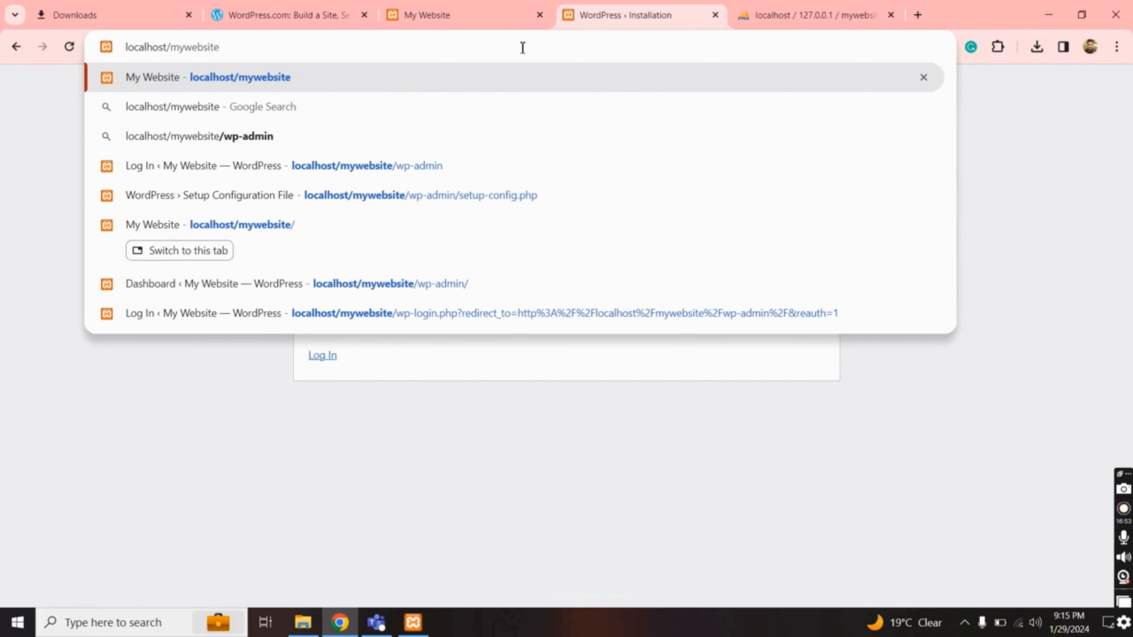
pyautogui.write('/')
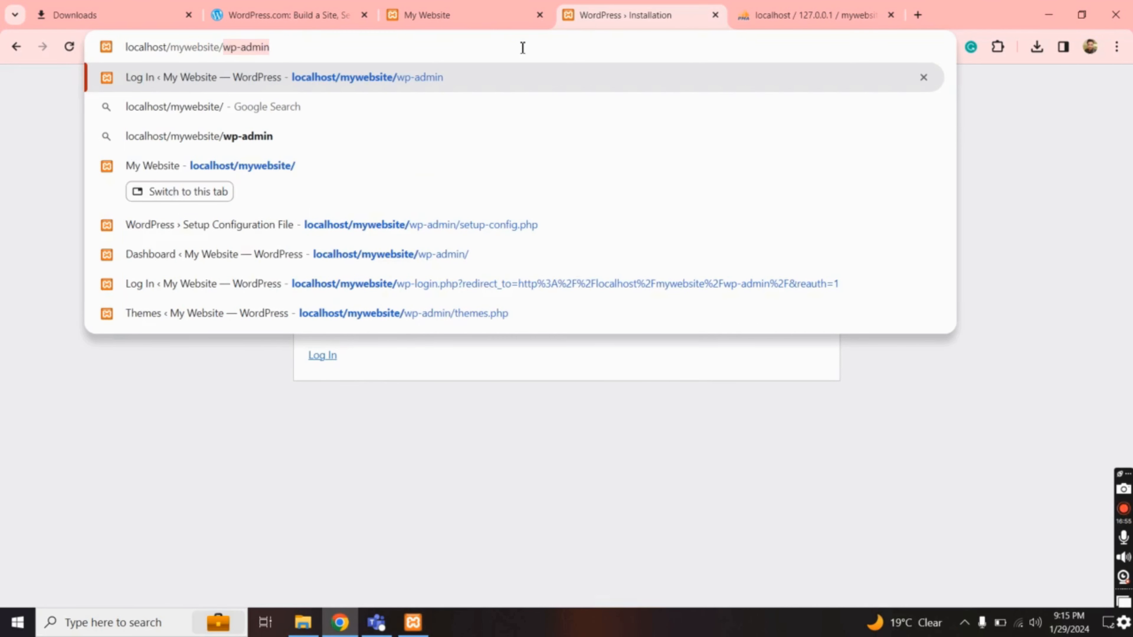
pyautogui.write('w')
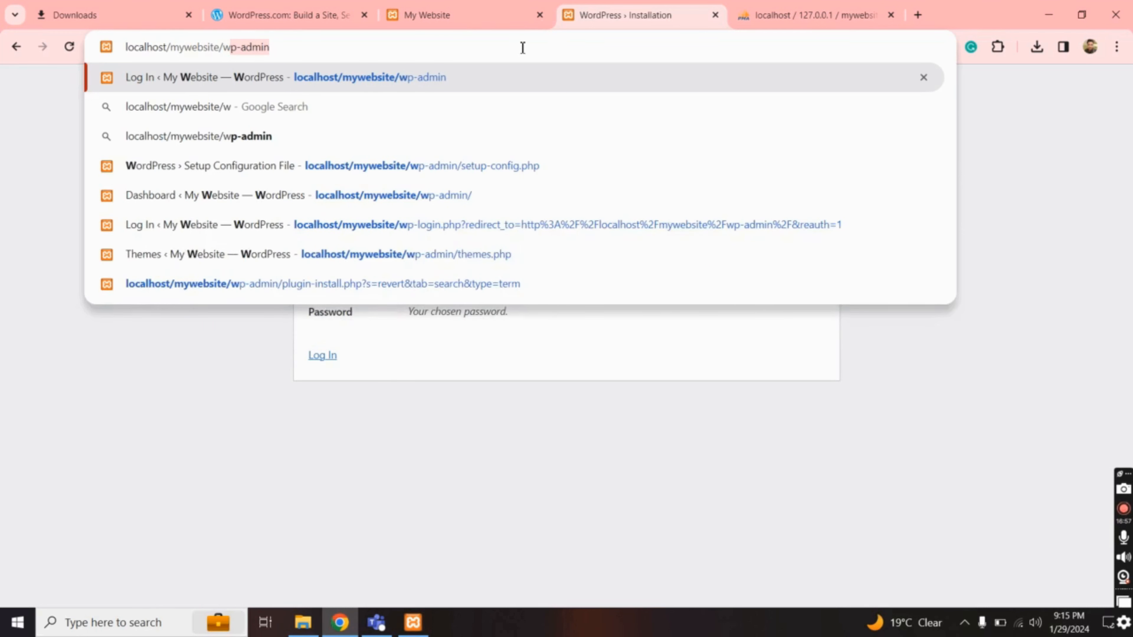
pyautogui.write('p-admin')
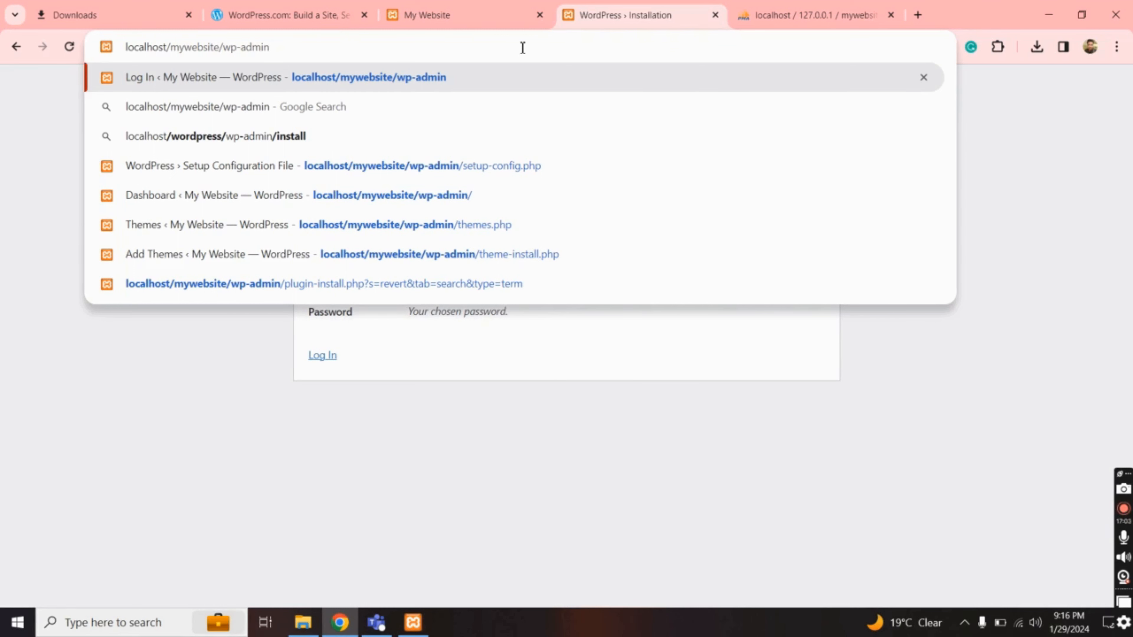
pyautogui.press('Left')
pyautogui.press('Left')
pyautogui.press('Left')
pyautogui.press('Left')
pyautogui.press('Left')
pyautogui.press('Left')
pyautogui.press('Left')
pyautogui.press('Left')
pyautogui.press('Right')
pyautogui.press('Right')
pyautogui.press('Right')
pyautogui.press('Right')
pyautogui.press('Right')
pyautogui.press('Right')
pyautogui.press('Right')
pyautogui.press('Return')
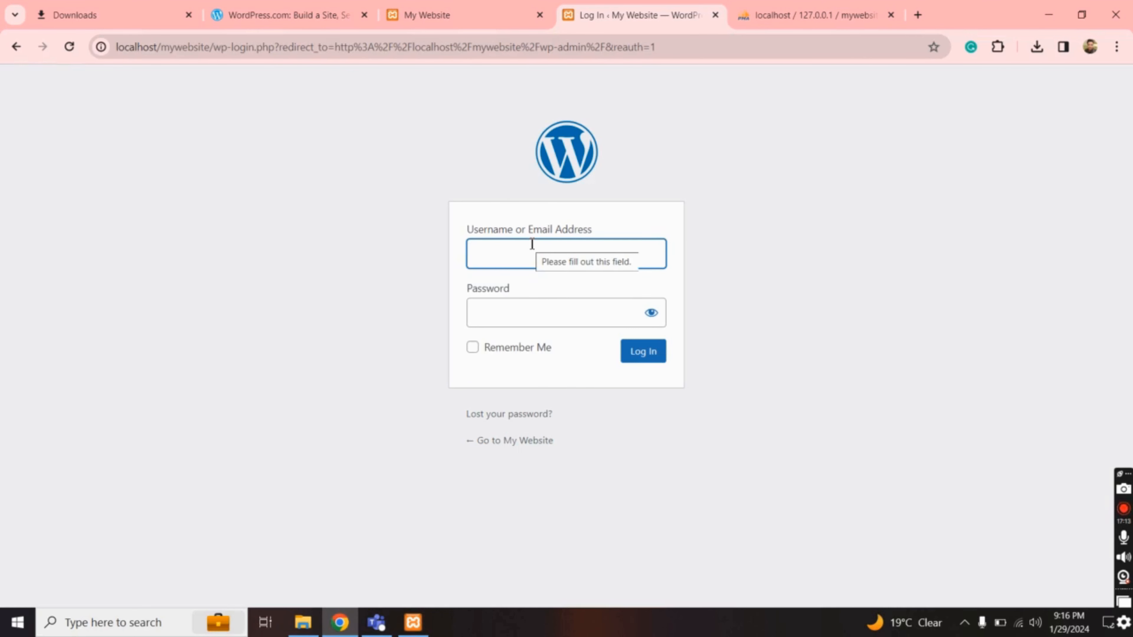
pyautogui.write('m')
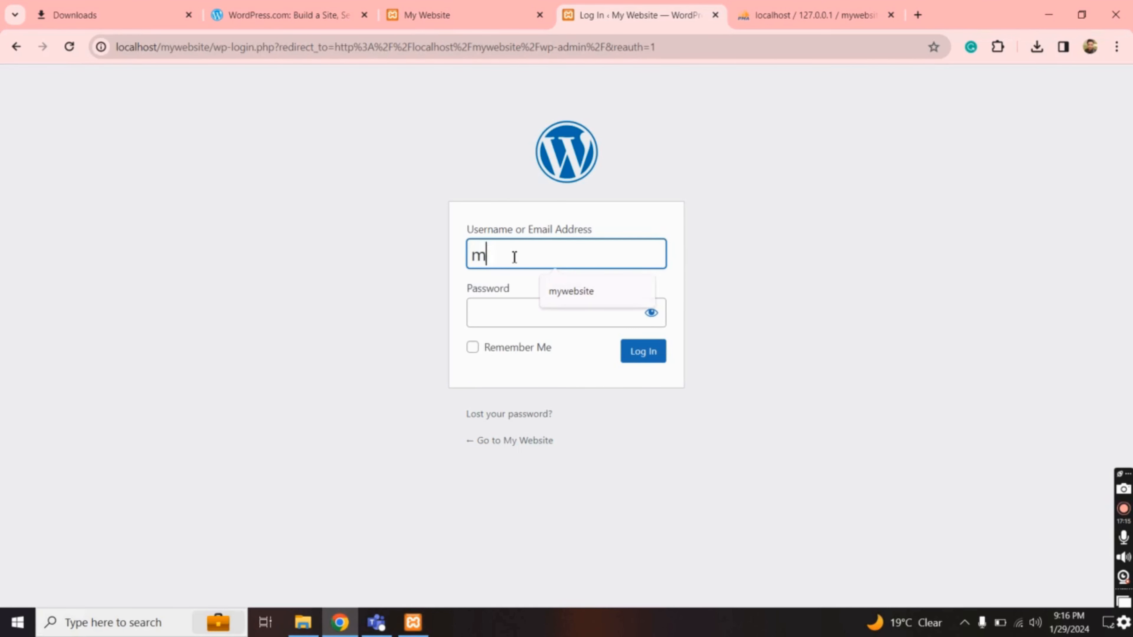
pyautogui.write('ywebsite')
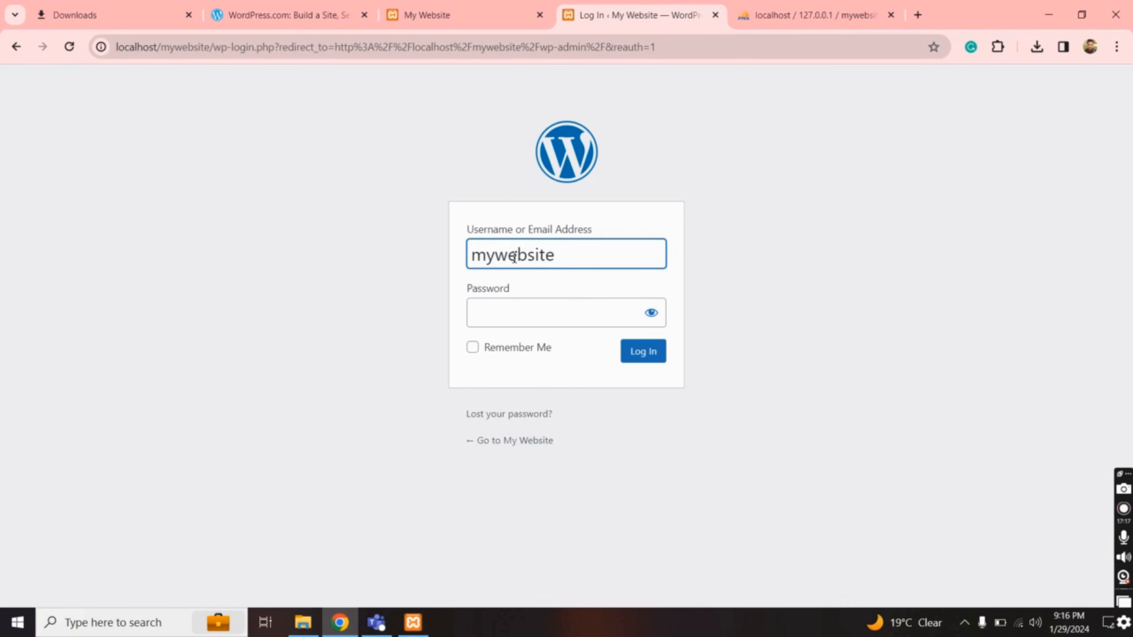
pyautogui.click(487, 316)
pyautogui.hotkey('ctrl', 'v')
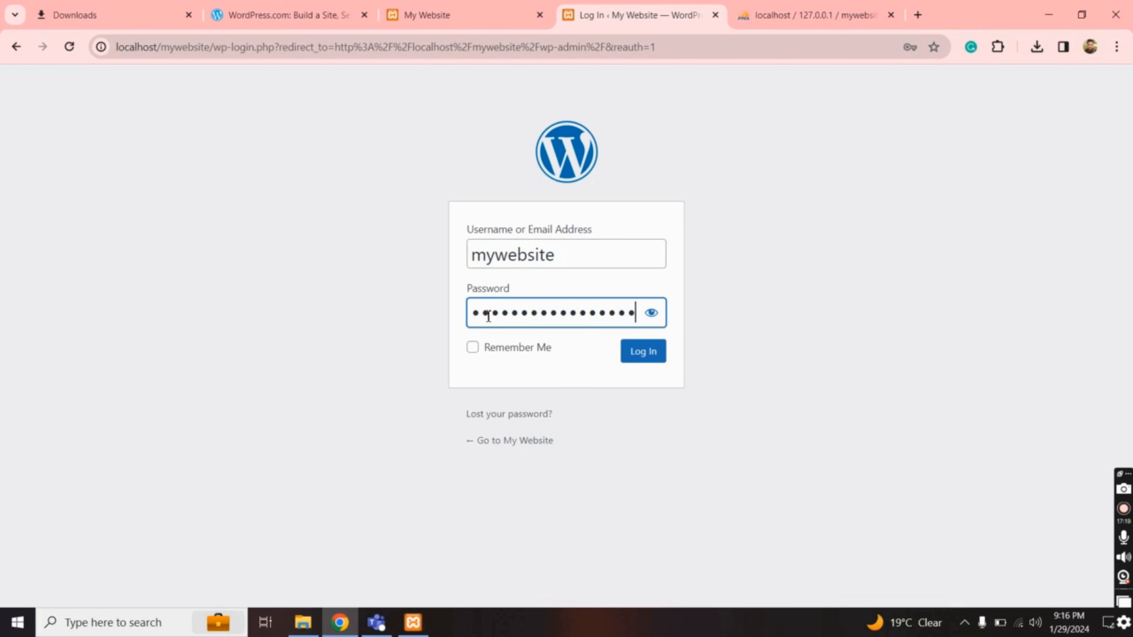
pyautogui.click(651, 356)
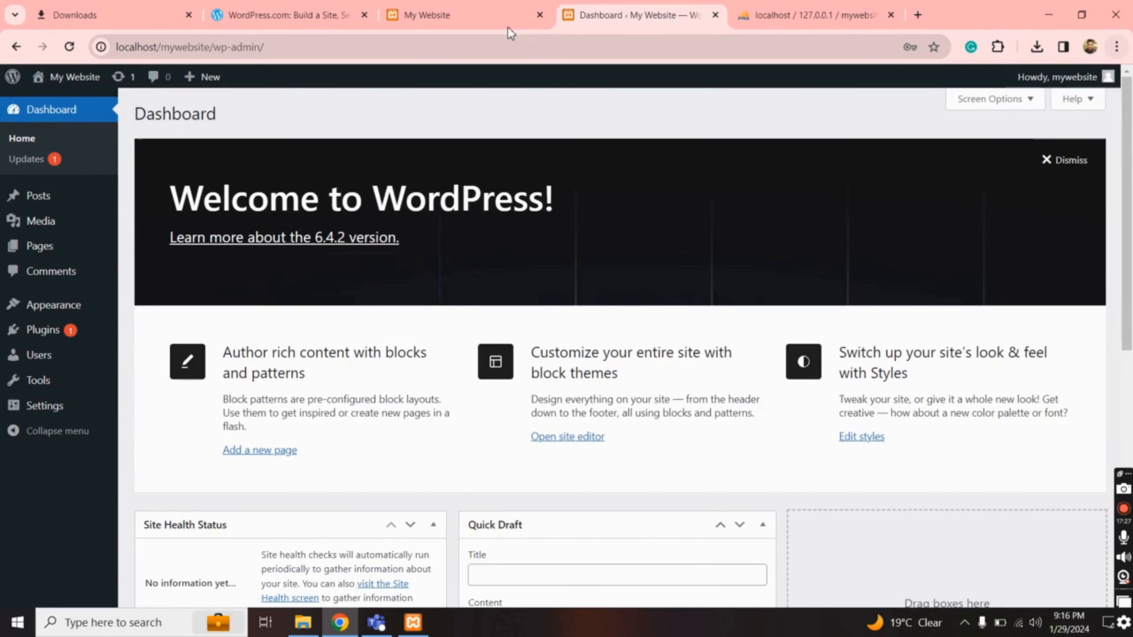
pyautogui.click(486, 20)
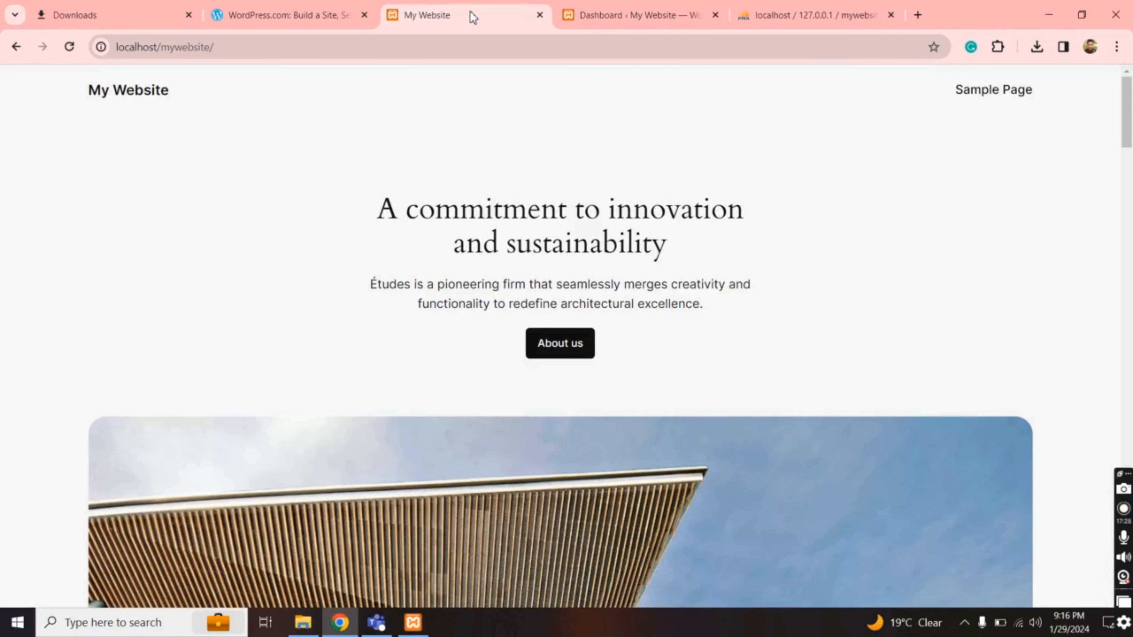
pyautogui.scroll(-20, 1130, 100)
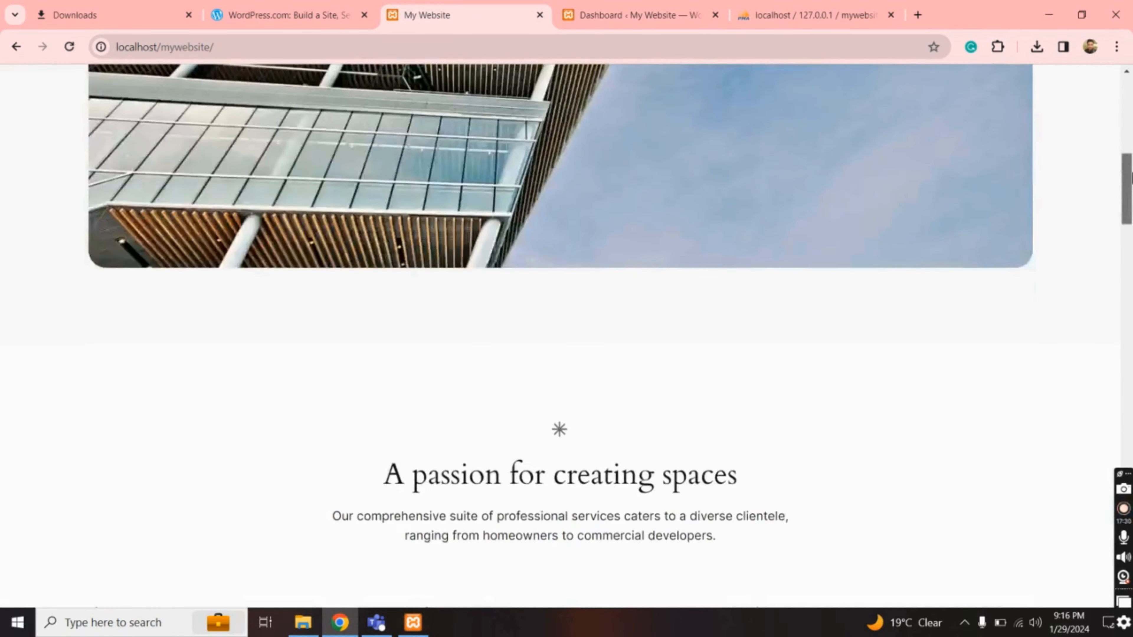
pyautogui.scroll(20, 1122, 238)
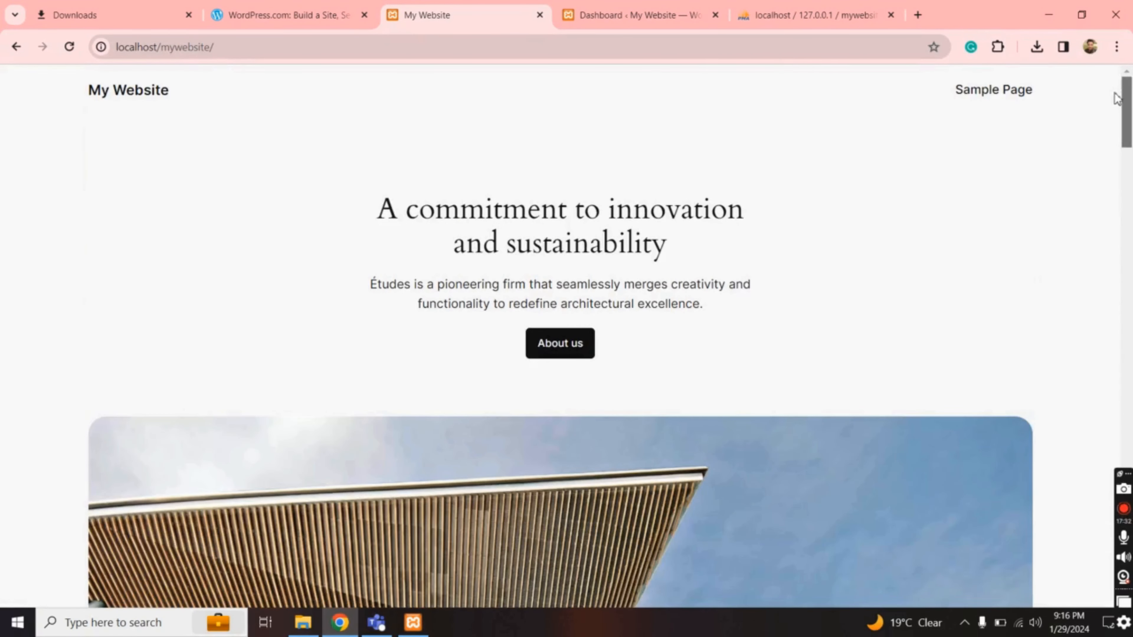
pyautogui.scroll(-20, 1131, 100)
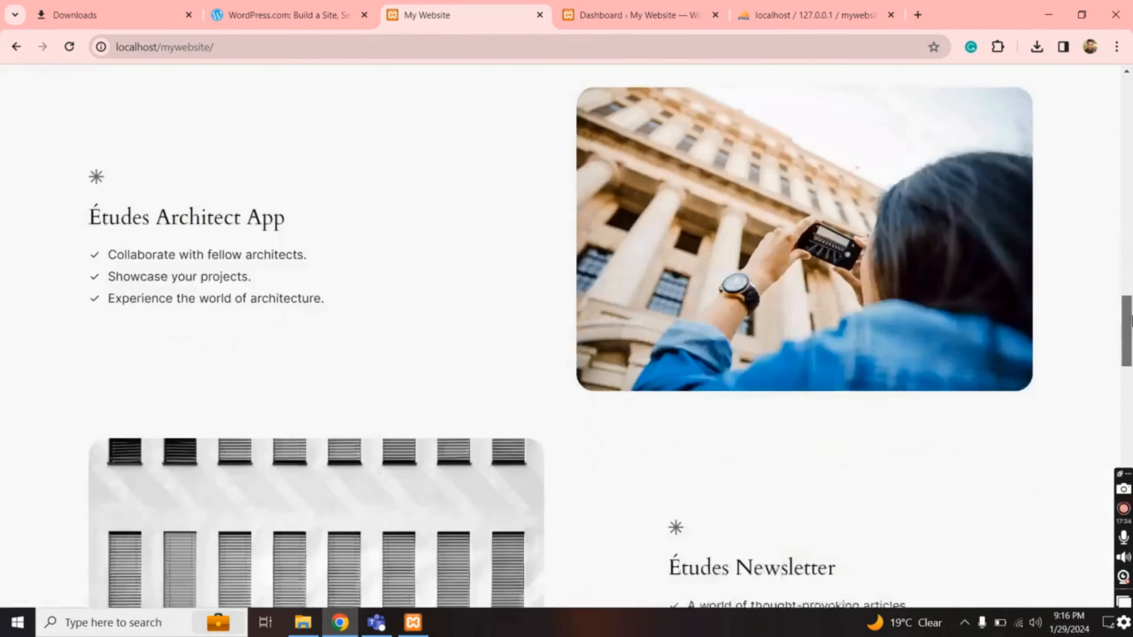
pyautogui.scroll(20, 1131, 99)
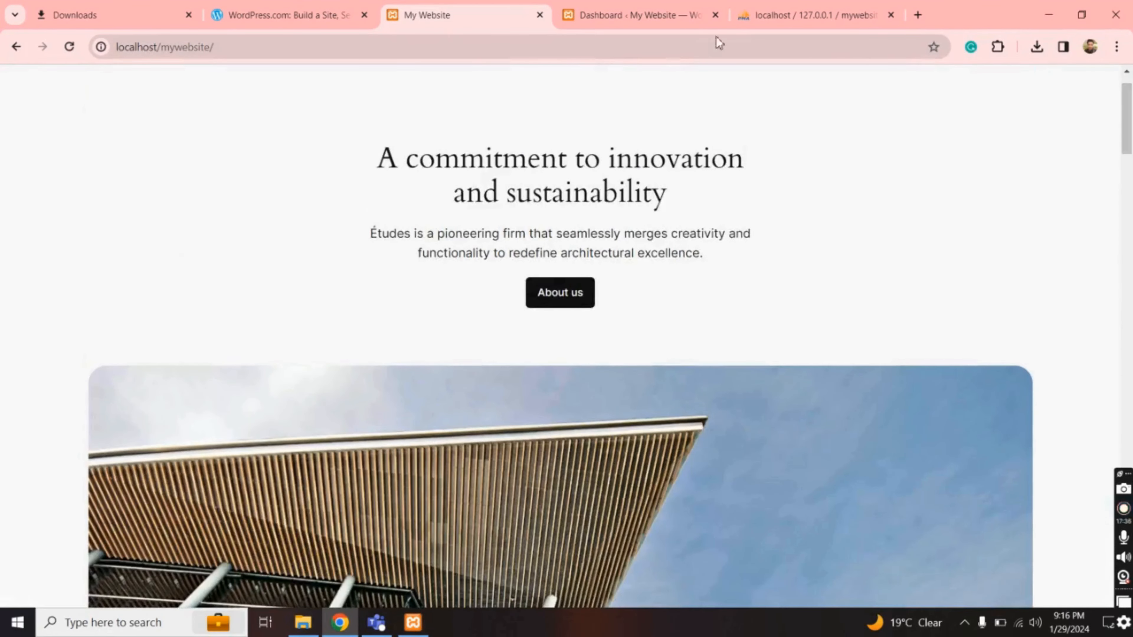
pyautogui.click(651, 20)
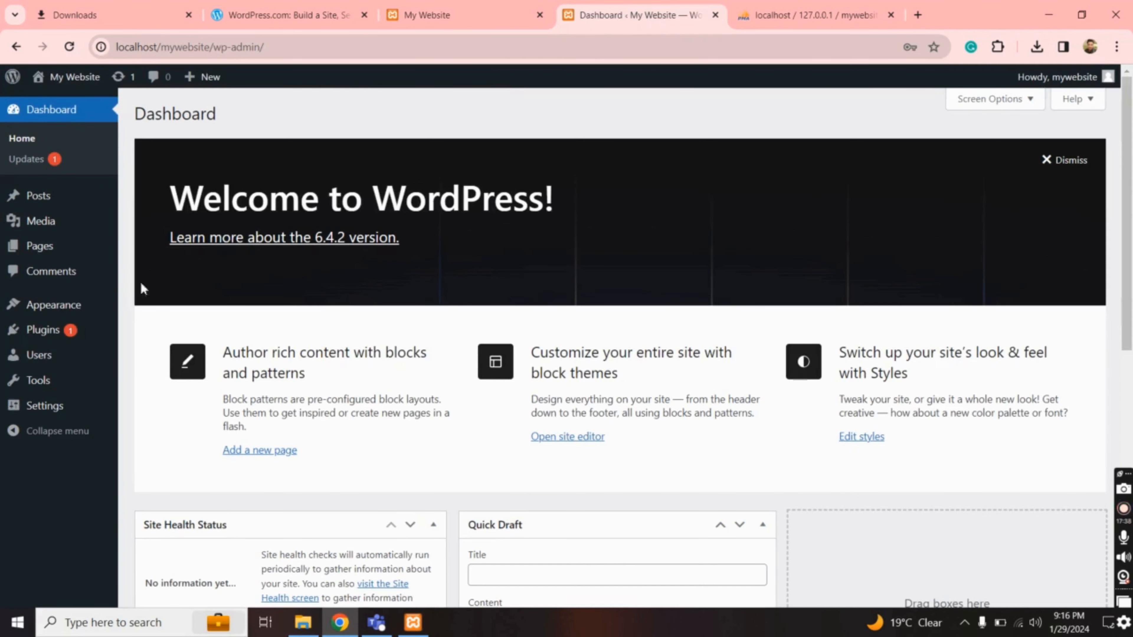